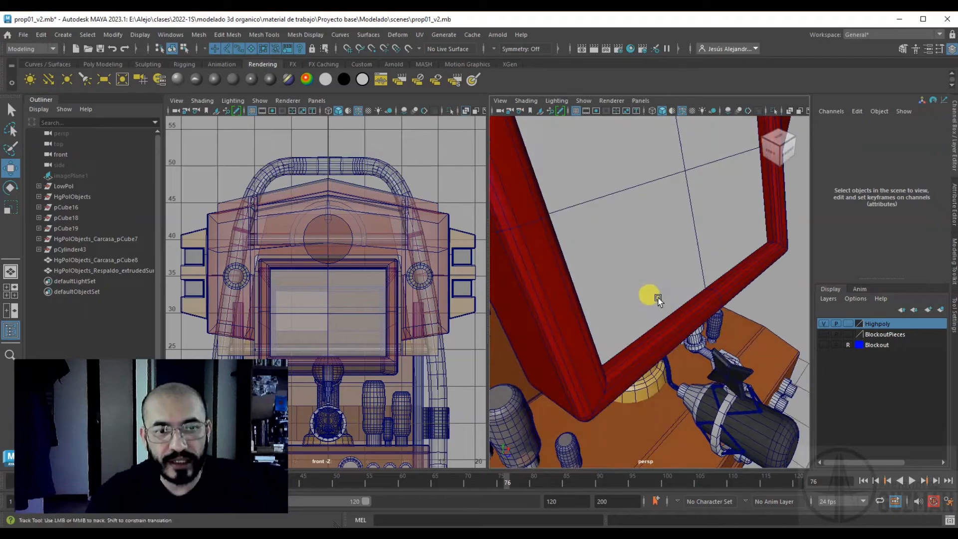
- Examine the high-poly machine from the front and the beveled edges and corners of the yellow side bracket
{"action": "right_click_drag", "start_coordinate": [680, 351], "coordinate": [633, 304], "text": "alt"}
{"action": "left_click_drag", "start_coordinate": [633, 304], "coordinate": [612, 283], "text": "alt"}
{"action": "scroll", "coordinate": [646, 295], "scroll_direction": "down", "scroll_amount": 5}
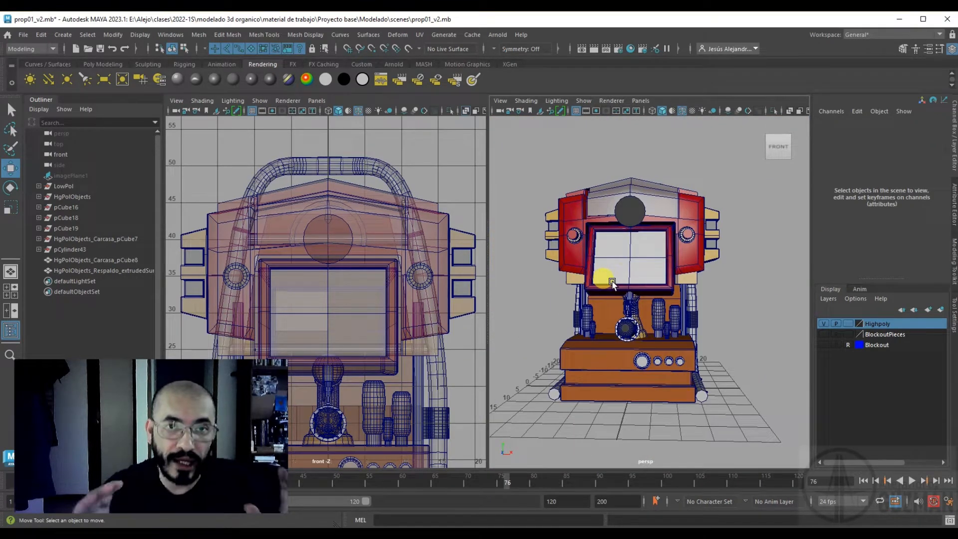
{"action": "left_click_drag", "start_coordinate": [698, 285], "coordinate": [669, 309], "text": "alt"}
{"action": "scroll", "coordinate": [667, 325], "scroll_direction": "up", "scroll_amount": 5}
{"action": "scroll", "coordinate": [659, 350], "scroll_direction": "up", "scroll_amount": 10}
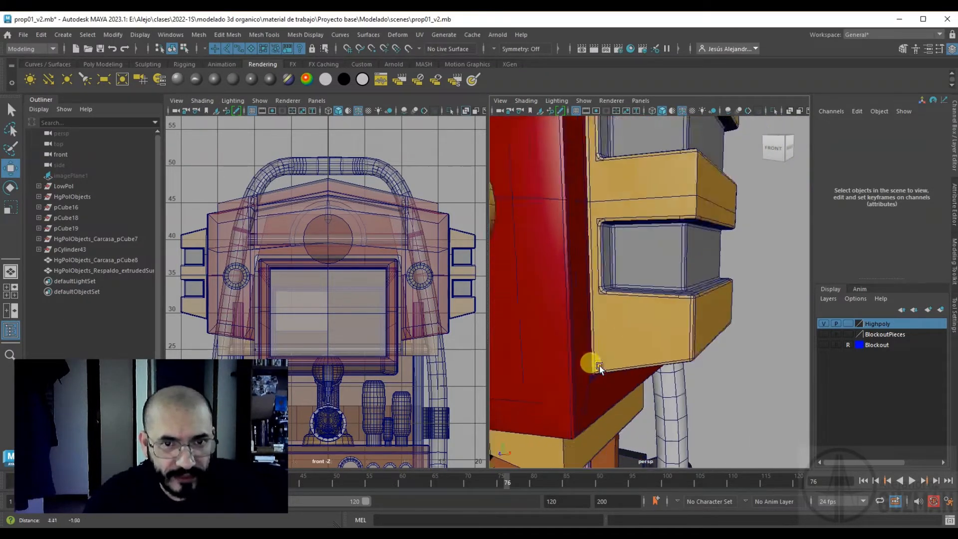
{"action": "mouse_move", "coordinate": [602, 382]}
{"action": "left_mouse_down", "text": "alt"}
{"action": "mouse_move", "coordinate": [614, 384]}
{"action": "mouse_move", "coordinate": [600, 396]}
{"action": "left_mouse_up", "text": "alt"}
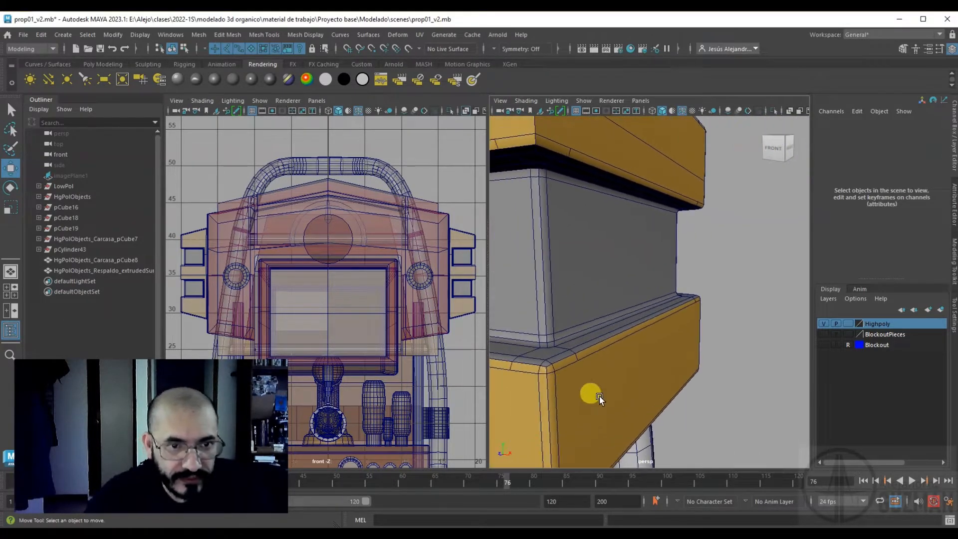
{"action": "scroll", "coordinate": [550, 369], "scroll_direction": "up", "scroll_amount": 5}
{"action": "scroll", "coordinate": [565, 360], "scroll_direction": "down", "scroll_amount": 5}
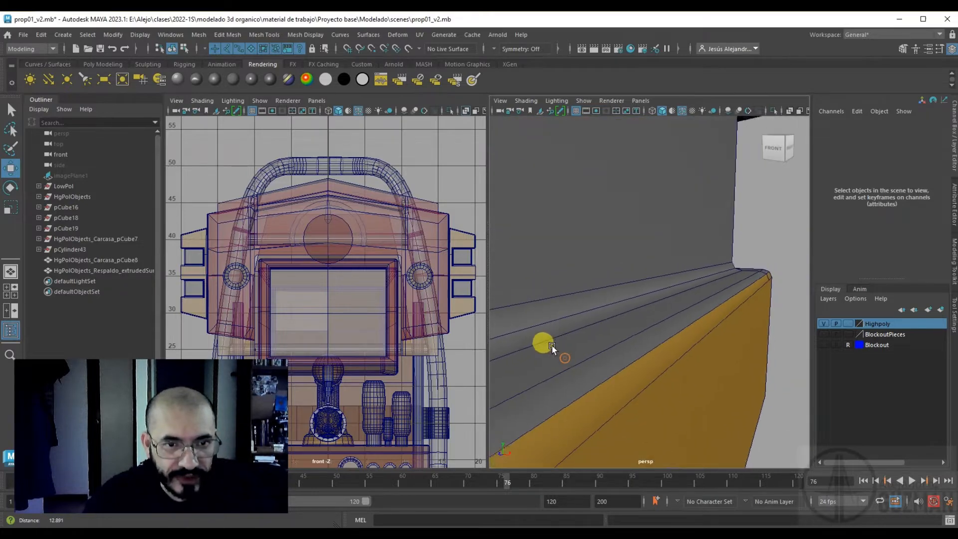
{"action": "left_click_drag", "start_coordinate": [540, 342], "coordinate": [562, 341], "text": "alt"}
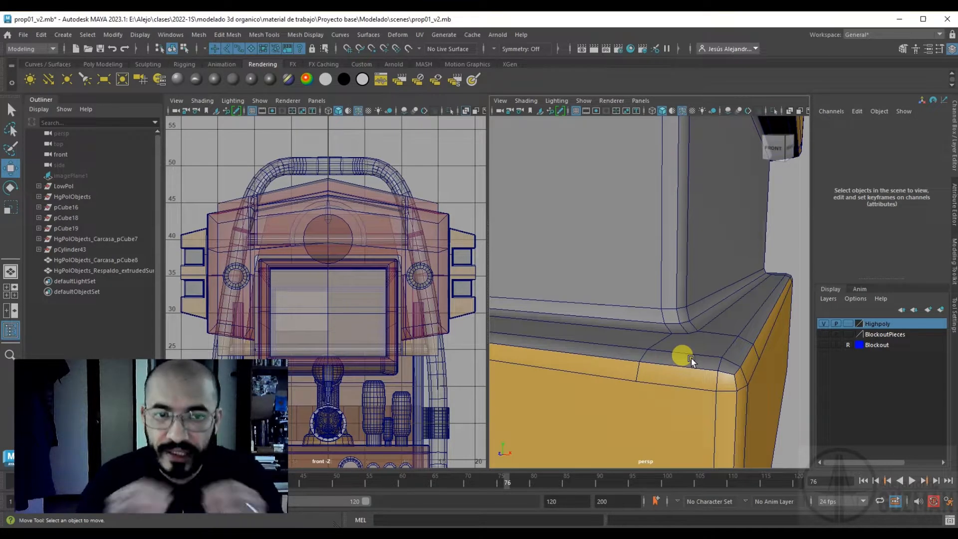
- Preview the upper casing with smoothing, and return it to the unsmoothed display
{"action": "left_click", "coordinate": [630, 310]}
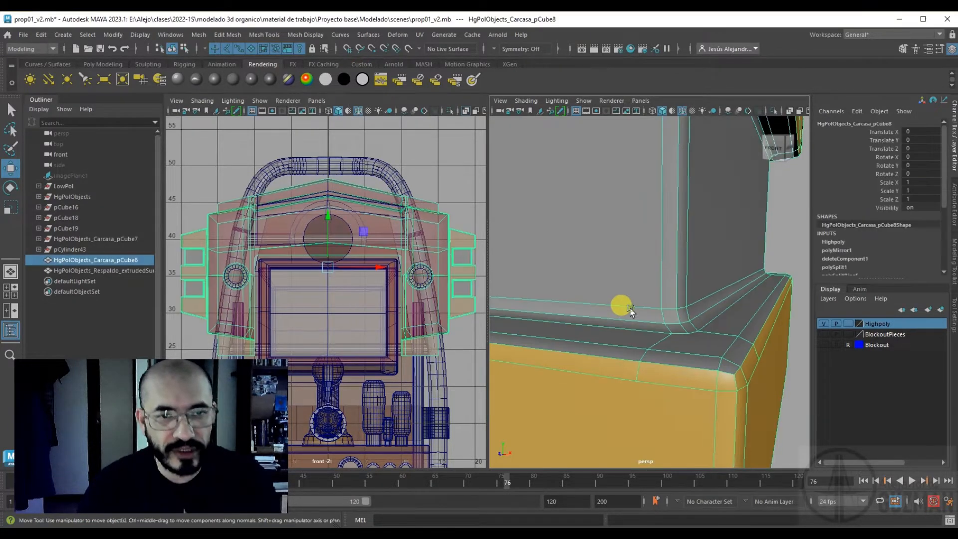
{"action": "key", "text": "1"}
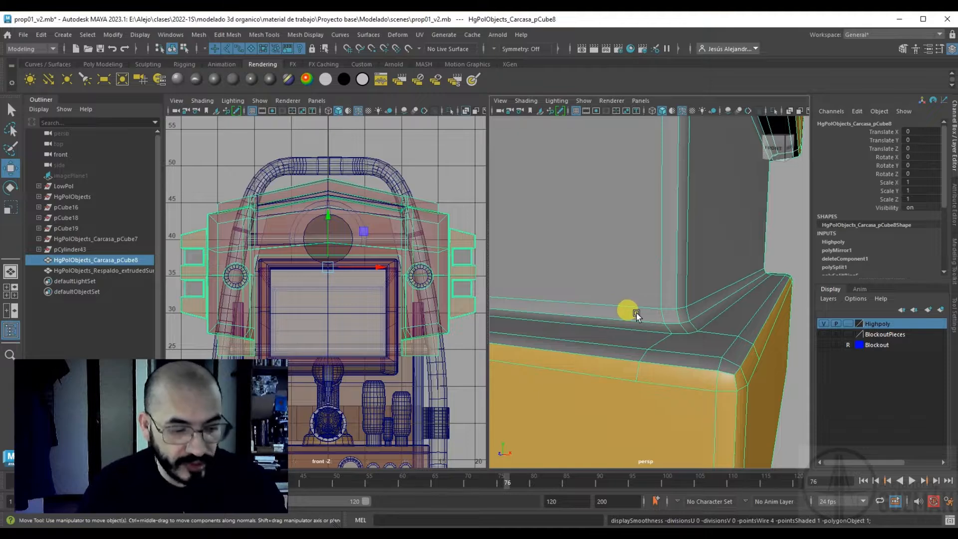
{"action": "key", "text": "3"}
{"action": "key", "text": "f"}
{"action": "scroll", "coordinate": [682, 328], "scroll_direction": "up", "scroll_amount": 3}
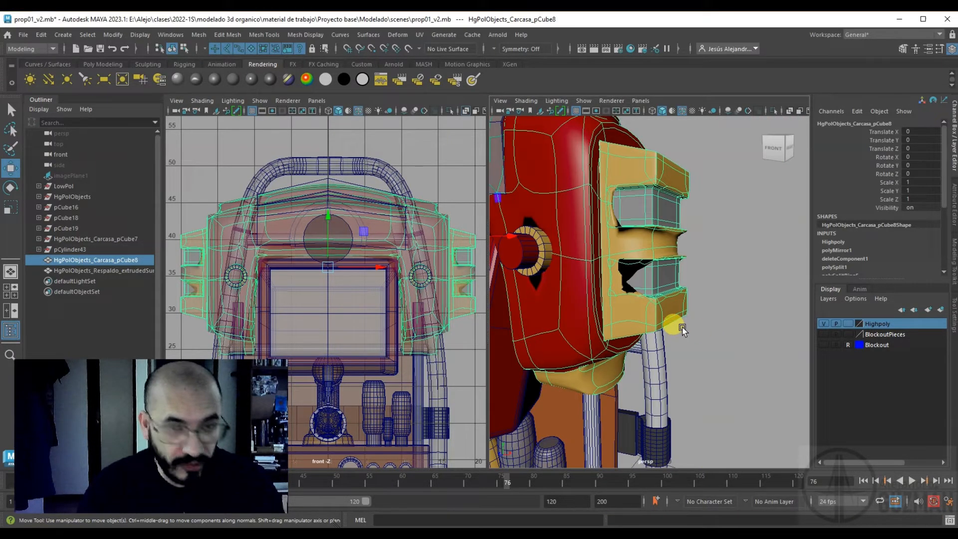
{"action": "key", "text": "1"}
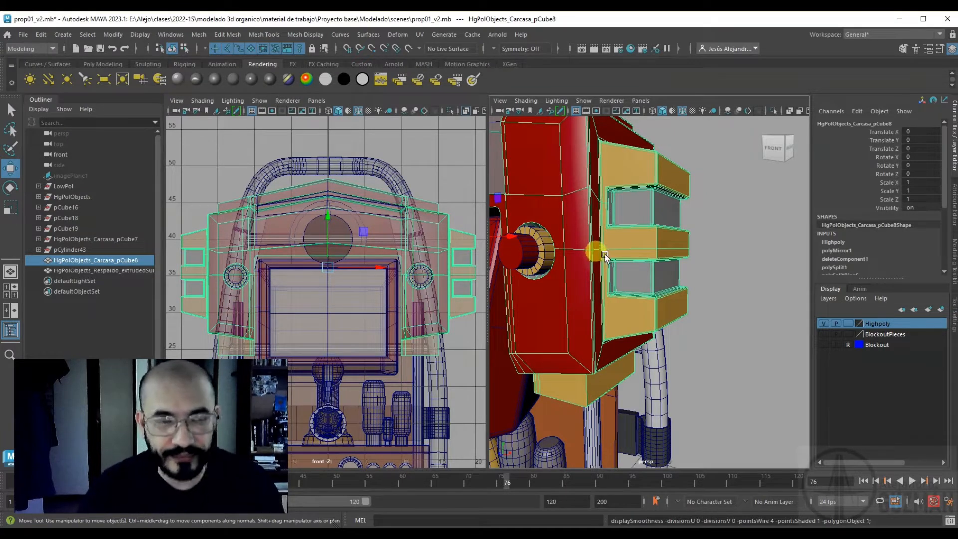
{"action": "scroll", "coordinate": [637, 256], "scroll_direction": "down", "scroll_amount": 3}
- Create a thin polygon cube about 3 wide and 12.9 high on the ground beside the machine
{"action": "middle_click_drag", "start_coordinate": [678, 380], "coordinate": [602, 327], "text": "alt"}
{"action": "left_click", "coordinate": [103, 64]}
{"action": "left_click", "coordinate": [43, 82]}
{"action": "scroll", "coordinate": [620, 375], "scroll_direction": "down", "scroll_amount": 5}
{"action": "left_click_drag", "start_coordinate": [643, 380], "coordinate": [633, 324]}
{"action": "left_click_drag", "start_coordinate": [621, 373], "coordinate": [582, 337], "text": "alt"}
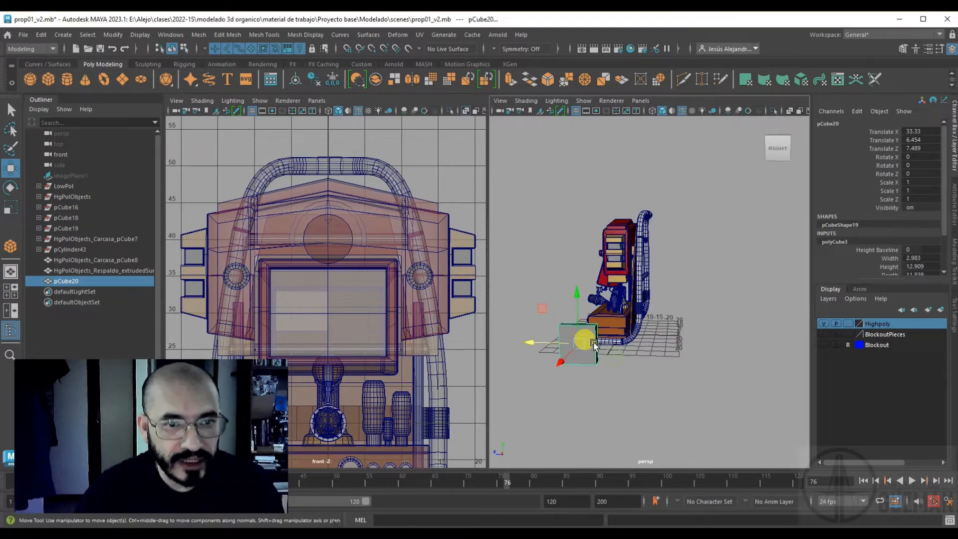
- Extrude the cube's rear face backward and upward, and extrude it again by about 10.28 to form a bent block
{"action": "right_click_drag", "start_coordinate": [598, 279], "coordinate": [600, 307]}
{"action": "left_click", "coordinate": [564, 341]}
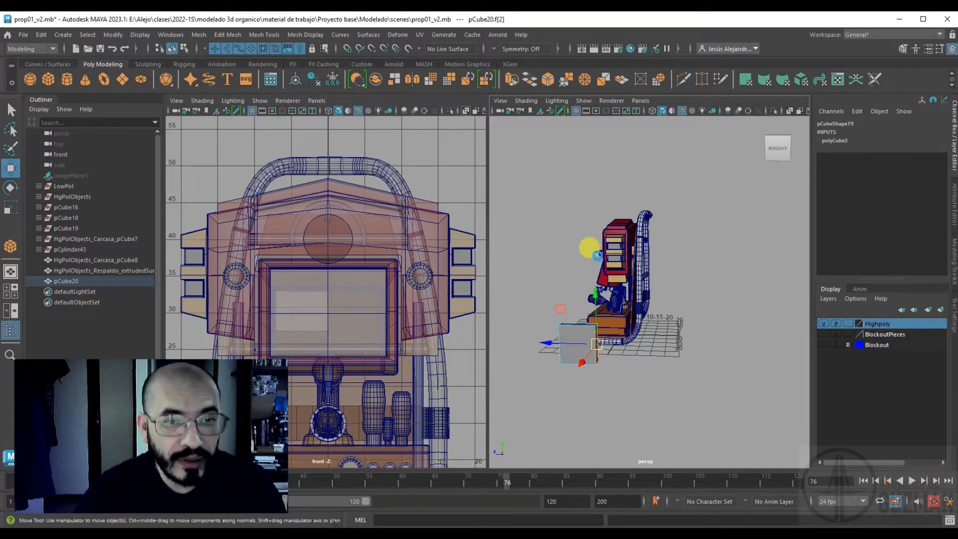
{"action": "key", "text": "ctrl+e"}
{"action": "left_click_drag", "start_coordinate": [591, 344], "coordinate": [697, 323]}
{"action": "key", "text": "ctrl+z"}
{"action": "key", "text": "ctrl+e"}
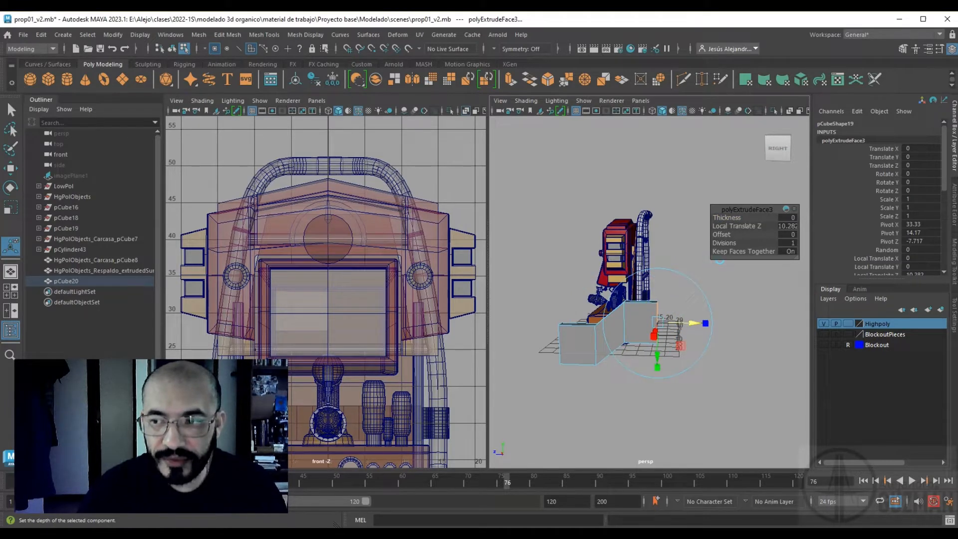
{"action": "left_click_drag", "start_coordinate": [670, 337], "coordinate": [638, 335], "text": "alt"}
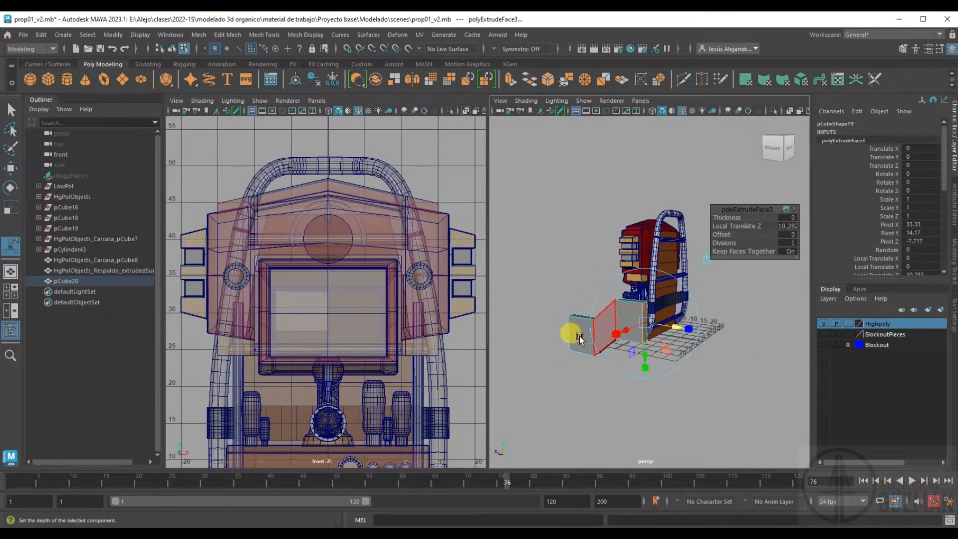
{"action": "right_click_drag", "start_coordinate": [584, 338], "coordinate": [604, 273]}
{"action": "left_click_drag", "start_coordinate": [577, 325], "coordinate": [690, 334], "text": "alt"}
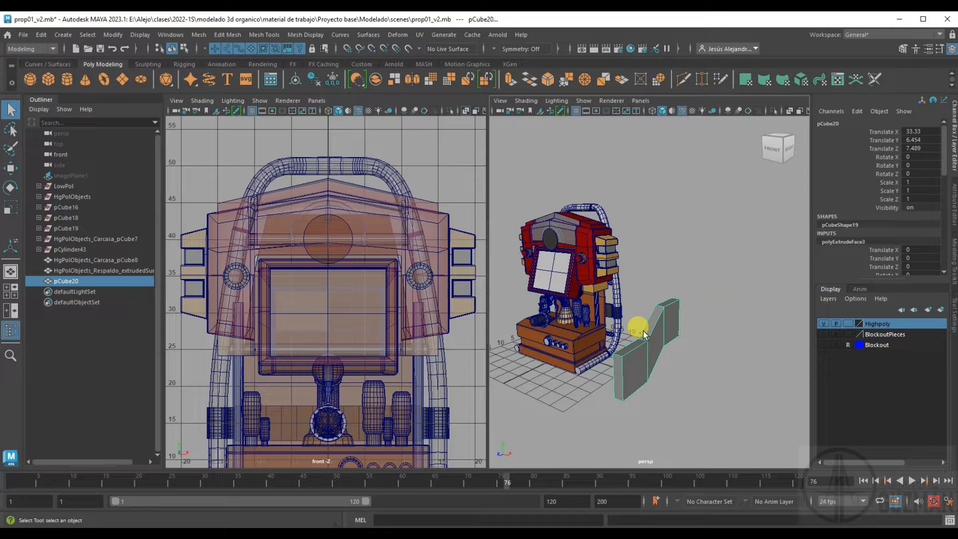
- Examine the whole machine, its base, and the tubular frame with its rear crossbar
{"action": "left_click_drag", "start_coordinate": [624, 328], "coordinate": [695, 318], "text": "alt"}
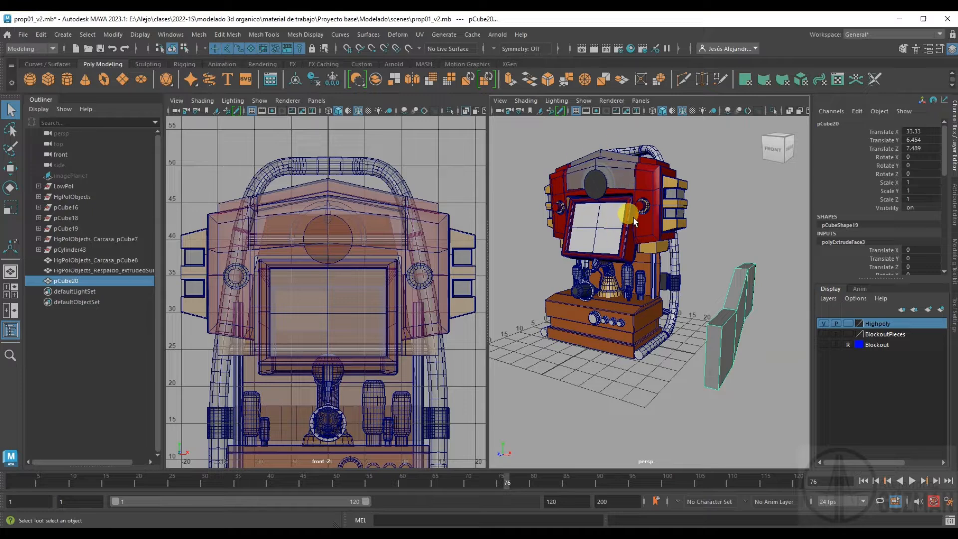
{"action": "left_click_drag", "start_coordinate": [611, 234], "coordinate": [605, 289], "text": "alt"}
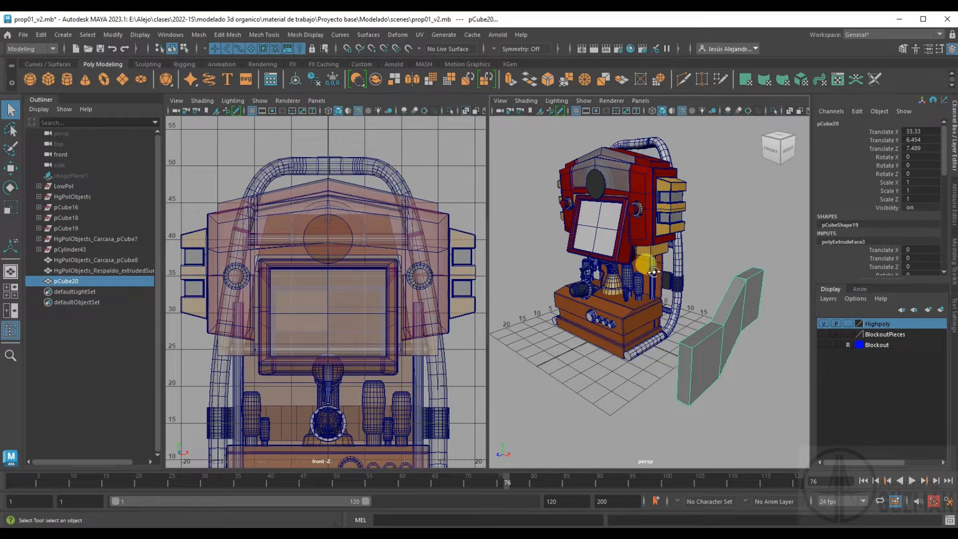
{"action": "left_click_drag", "start_coordinate": [654, 271], "coordinate": [640, 257], "text": "alt"}
{"action": "right_click_drag", "start_coordinate": [640, 257], "coordinate": [707, 378], "text": "alt"}
{"action": "left_click_drag", "start_coordinate": [728, 304], "coordinate": [758, 204], "text": "alt"}
{"action": "mouse_move", "coordinate": [758, 204]}
{"action": "middle_mouse_down", "text": "alt"}
{"action": "mouse_move", "coordinate": [729, 217]}
{"action": "mouse_move", "coordinate": [752, 212]}
{"action": "middle_mouse_up", "text": "alt"}
{"action": "mouse_move", "coordinate": [643, 311]}
{"action": "left_mouse_down", "text": "alt"}
{"action": "mouse_move", "coordinate": [631, 310]}
{"action": "mouse_move", "coordinate": [652, 326]}
{"action": "left_mouse_up", "text": "alt"}
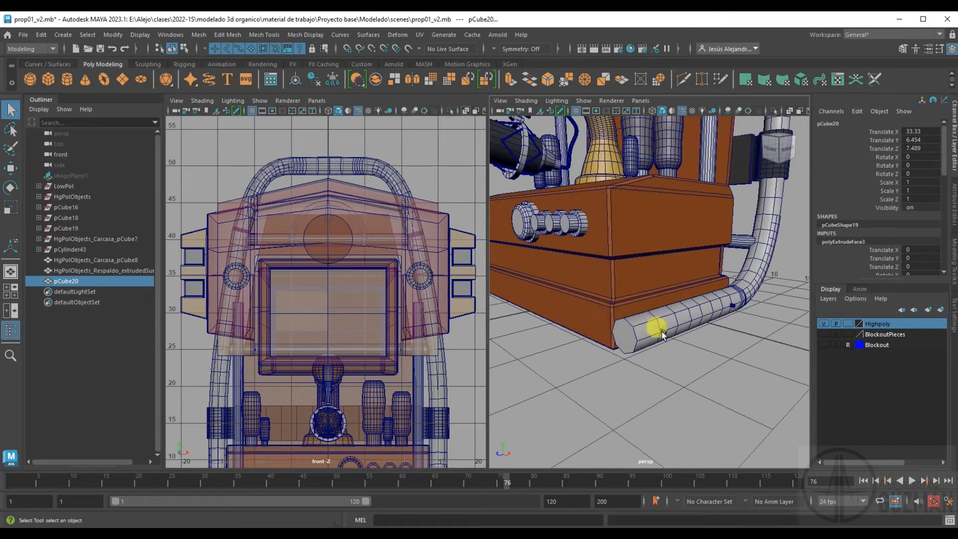
{"action": "left_click_drag", "start_coordinate": [737, 261], "coordinate": [552, 276], "text": "alt"}
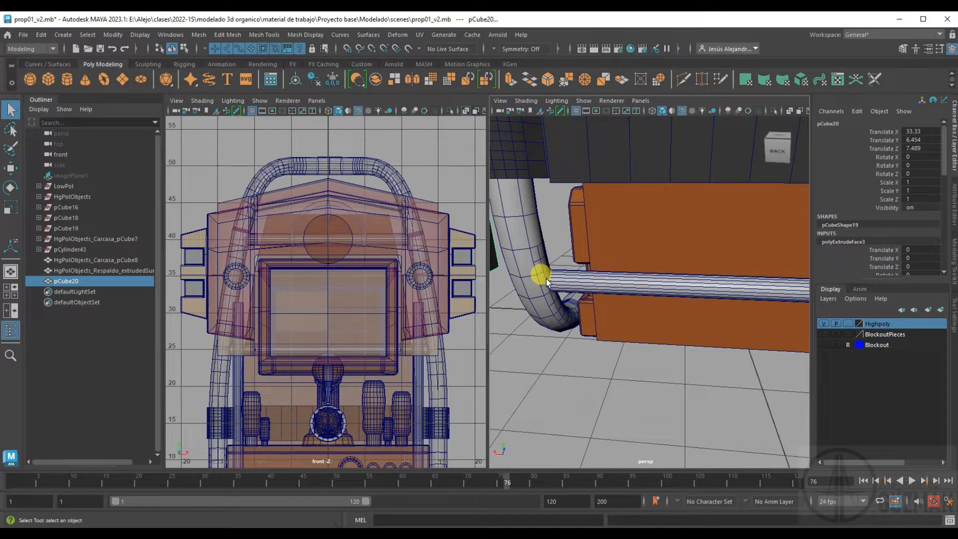
{"action": "left_click_drag", "start_coordinate": [546, 282], "coordinate": [691, 364], "text": "alt"}
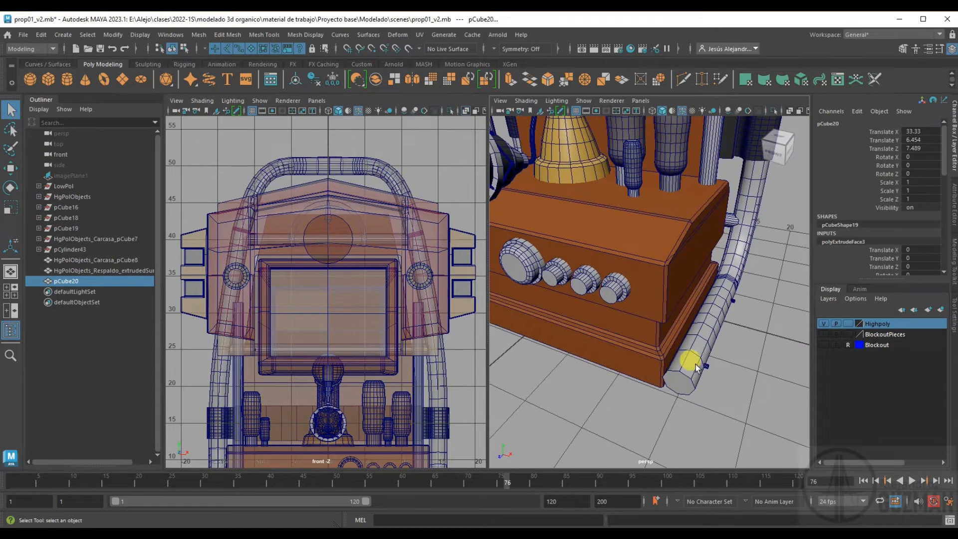
- Select the tubular frame and the upper casing in turn, and examine their shapes from both sides
{"action": "left_click", "coordinate": [734, 221]}
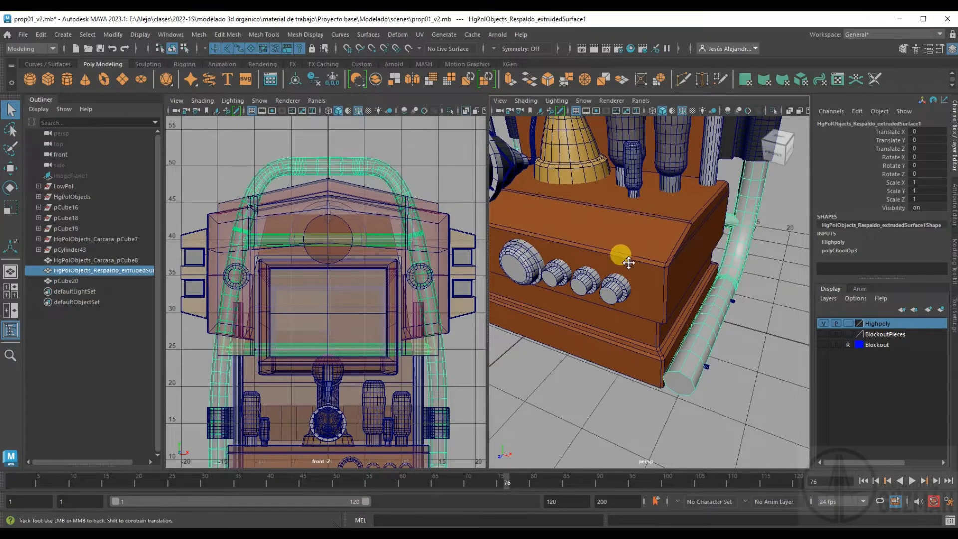
{"action": "left_click_drag", "start_coordinate": [621, 250], "coordinate": [580, 259], "text": "alt"}
{"action": "right_click_drag", "start_coordinate": [580, 259], "coordinate": [593, 261], "text": "alt"}
{"action": "left_click_drag", "start_coordinate": [594, 261], "coordinate": [653, 240], "text": "alt"}
{"action": "middle_click_drag", "start_coordinate": [653, 240], "coordinate": [643, 293], "text": "alt"}
{"action": "left_click_drag", "start_coordinate": [592, 296], "coordinate": [611, 318], "text": "alt"}
{"action": "left_click", "coordinate": [558, 226]}
{"action": "left_click_drag", "start_coordinate": [557, 227], "coordinate": [572, 229], "text": "alt"}
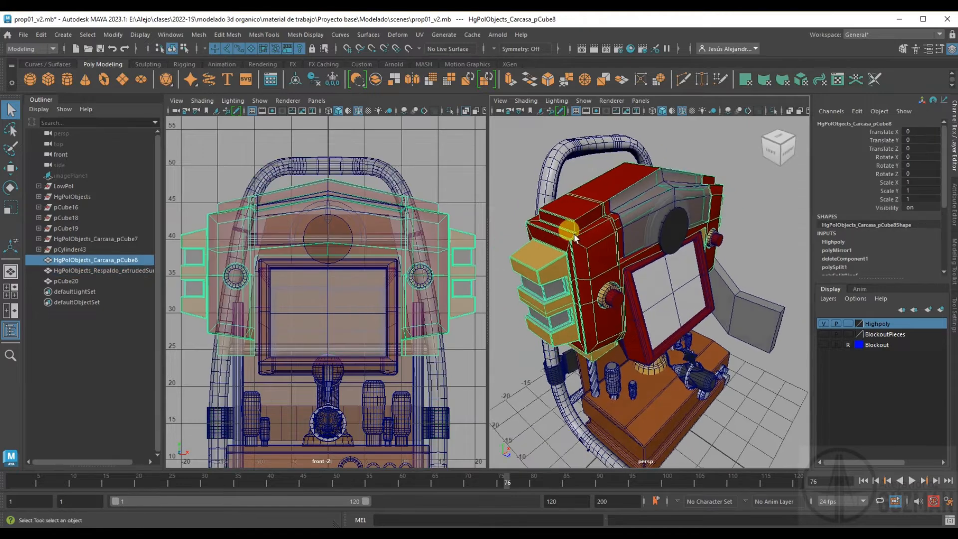
{"action": "right_click_drag", "start_coordinate": [577, 238], "coordinate": [602, 274], "text": "alt"}
{"action": "left_click_drag", "start_coordinate": [601, 275], "coordinate": [632, 270], "text": "alt"}
{"action": "right_click_drag", "start_coordinate": [632, 271], "coordinate": [619, 260], "text": "alt"}
{"action": "left_click_drag", "start_coordinate": [654, 259], "coordinate": [641, 262], "text": "alt"}
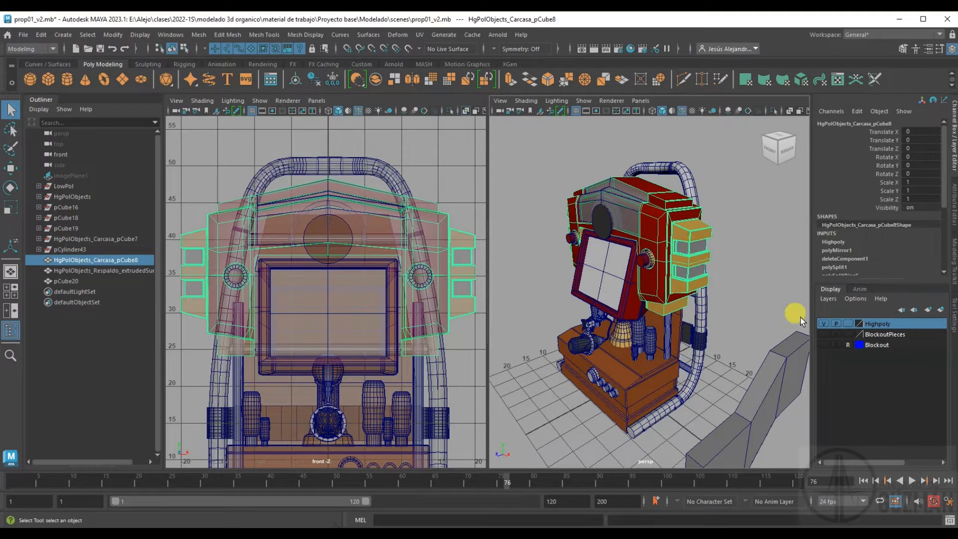
- Apply Smooth to the bent block with 4 divisions
{"action": "left_click", "coordinate": [764, 404]}
{"action": "middle_click_drag", "start_coordinate": [764, 403], "coordinate": [688, 315], "text": "alt"}
{"action": "mouse_move", "coordinate": [688, 318]}
{"action": "left_mouse_down", "text": "alt"}
{"action": "mouse_move", "coordinate": [674, 321]}
{"action": "mouse_move", "coordinate": [681, 325]}
{"action": "left_mouse_up", "text": "alt"}
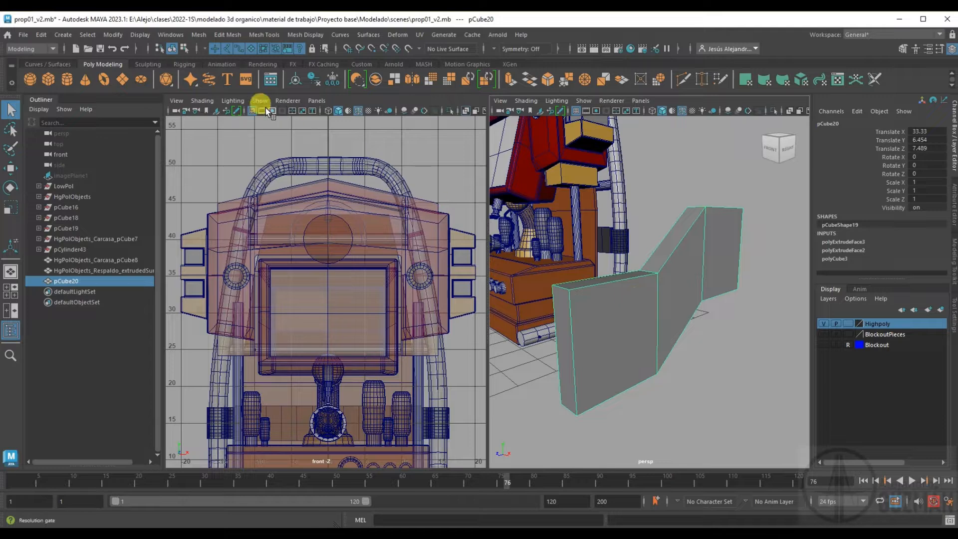
{"action": "left_click", "coordinate": [199, 34]}
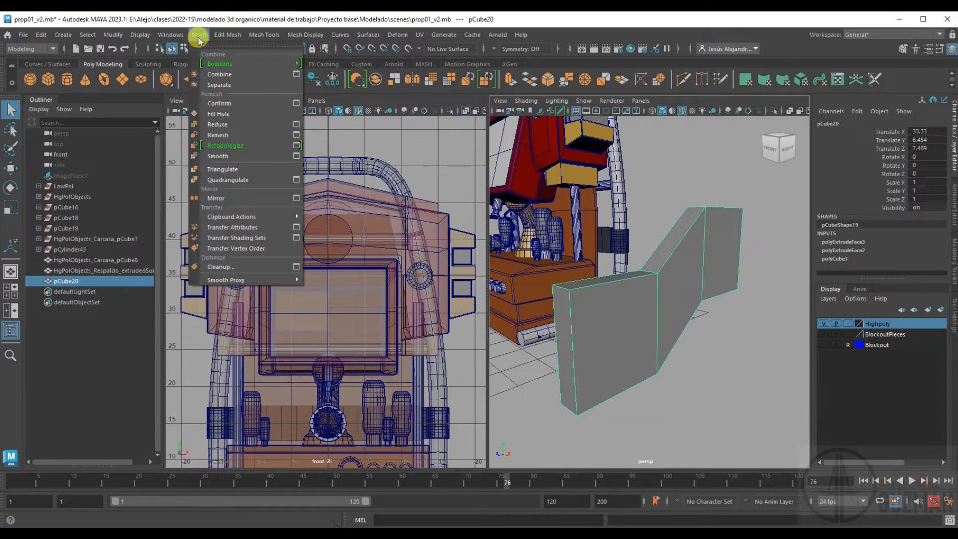
{"action": "left_click", "coordinate": [226, 156]}
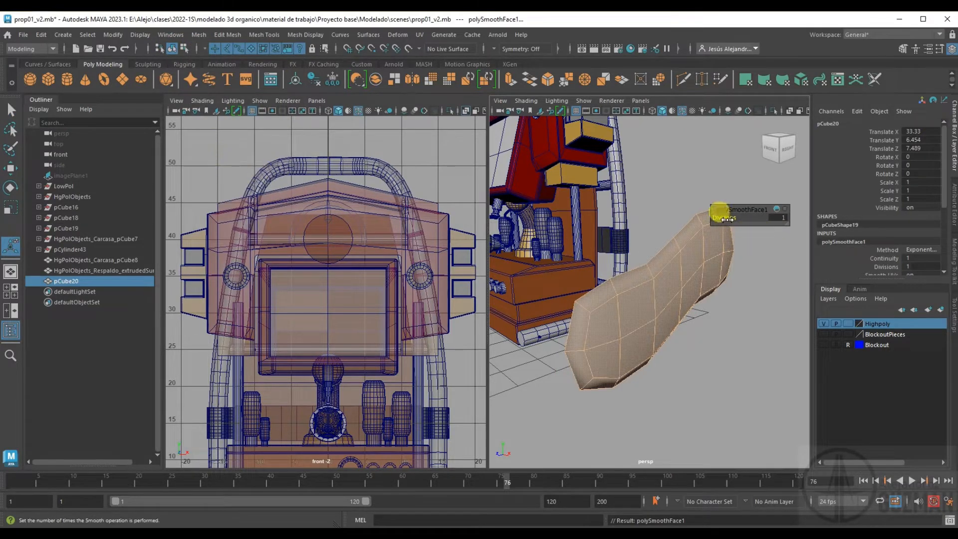
{"action": "left_click_drag", "start_coordinate": [734, 217], "coordinate": [747, 218]}
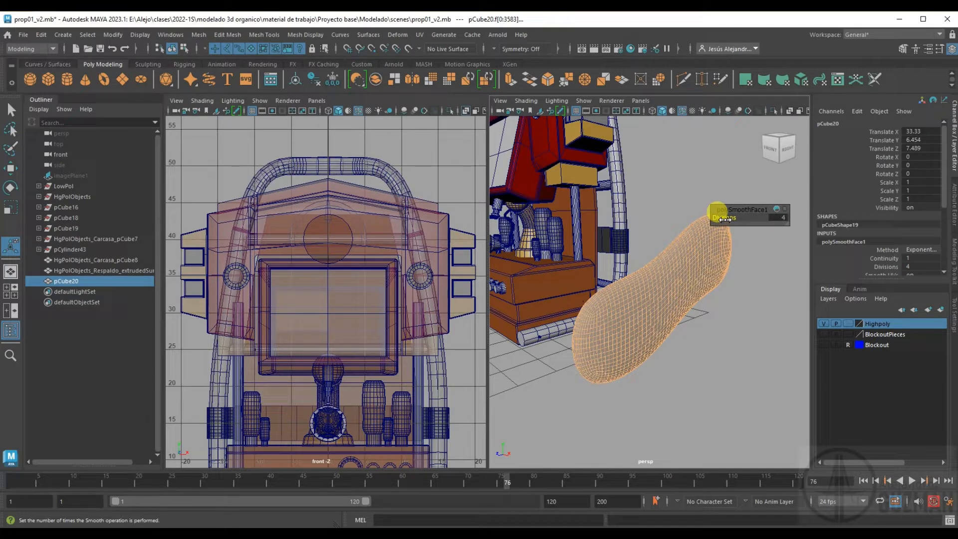
- Undo the Smooth operation on the bent block
{"action": "left_click", "coordinate": [840, 258]}
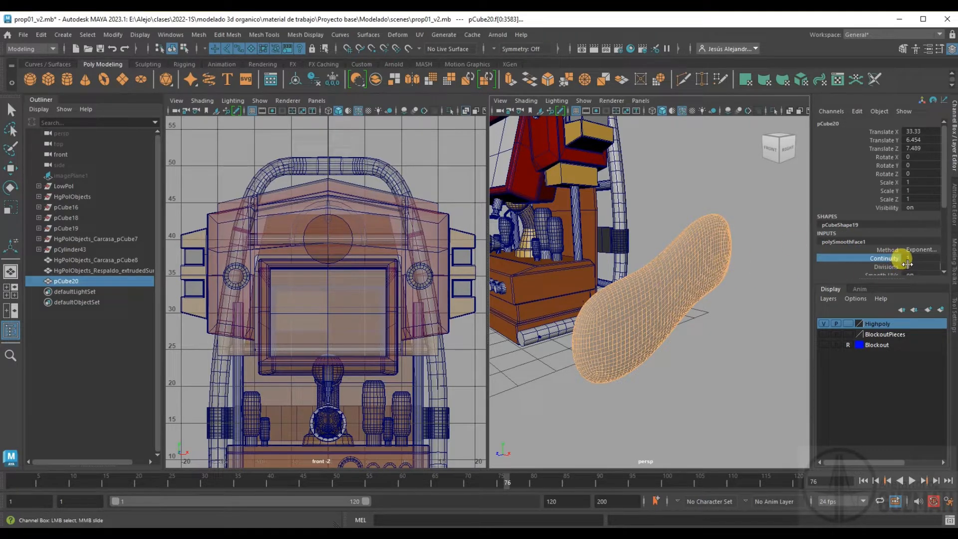
{"action": "key", "text": "t"}
{"action": "left_click", "coordinate": [769, 303]}
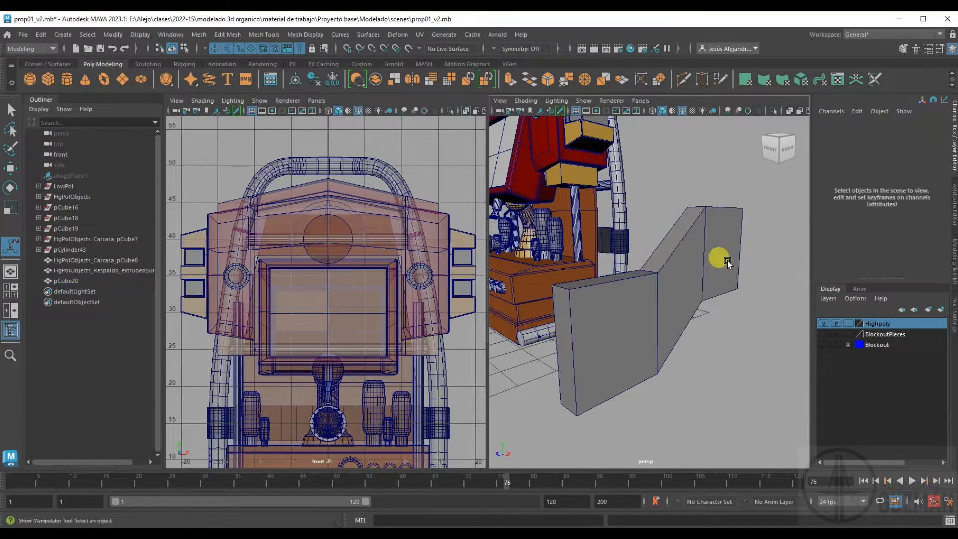
{"action": "left_click", "coordinate": [714, 261]}
{"action": "key", "text": "ctrl+z"}
{"action": "key", "text": "ctrl+z"}
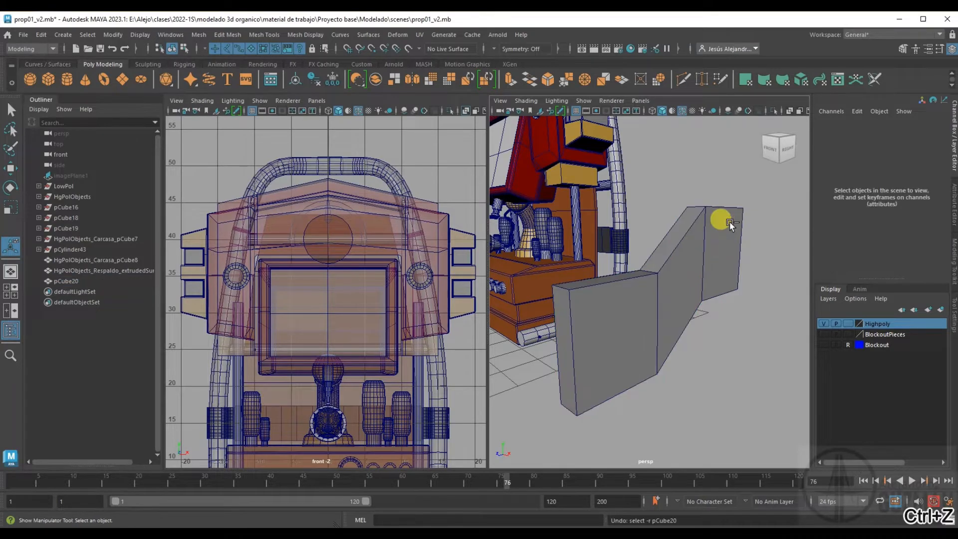
{"action": "key", "text": "ctrl+z"}
{"action": "key", "text": "ctrl+z"}
{"action": "key", "text": "ctrl+z"}
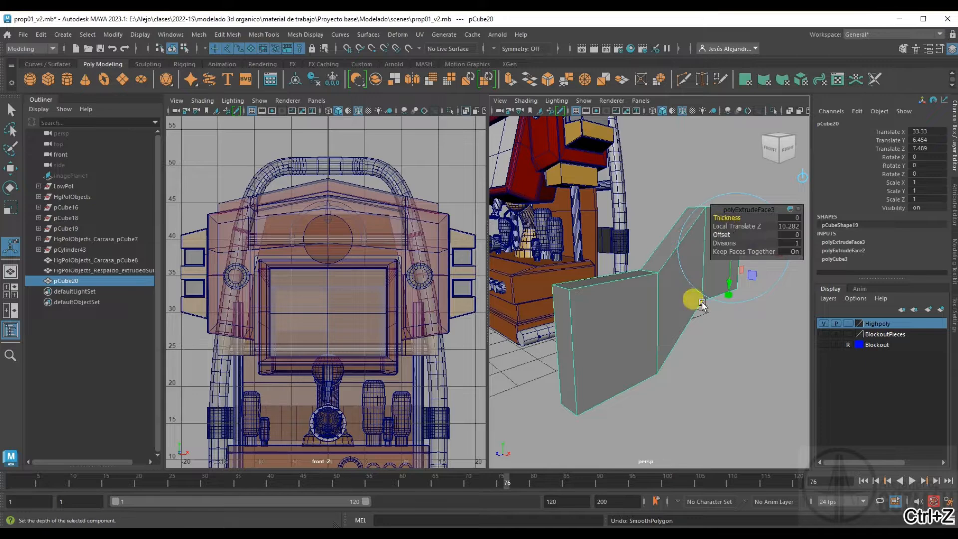
- Duplicate the bent block and move the copy outward to about 48 on the X axis, beside the original
{"action": "left_click_drag", "start_coordinate": [627, 325], "coordinate": [659, 325], "text": "alt"}
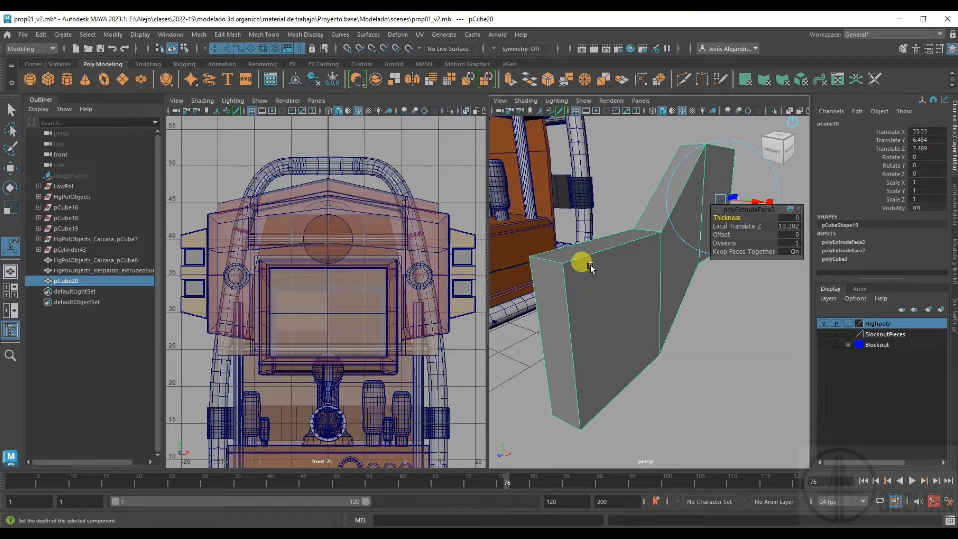
{"action": "left_click", "coordinate": [267, 35]}
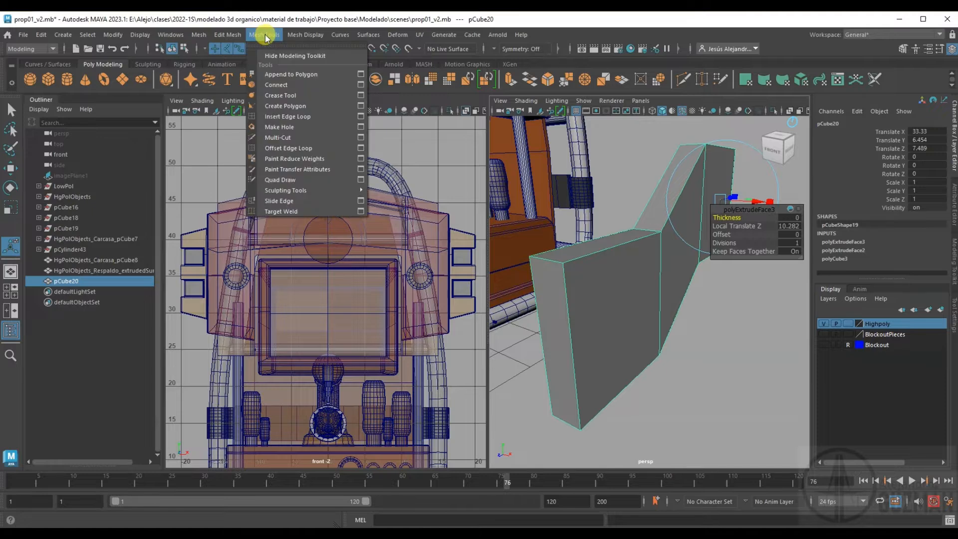
{"action": "left_click", "coordinate": [581, 268]}
{"action": "key", "text": "ctrl+d"}
{"action": "scroll", "coordinate": [595, 282], "scroll_direction": "down", "scroll_amount": 5}
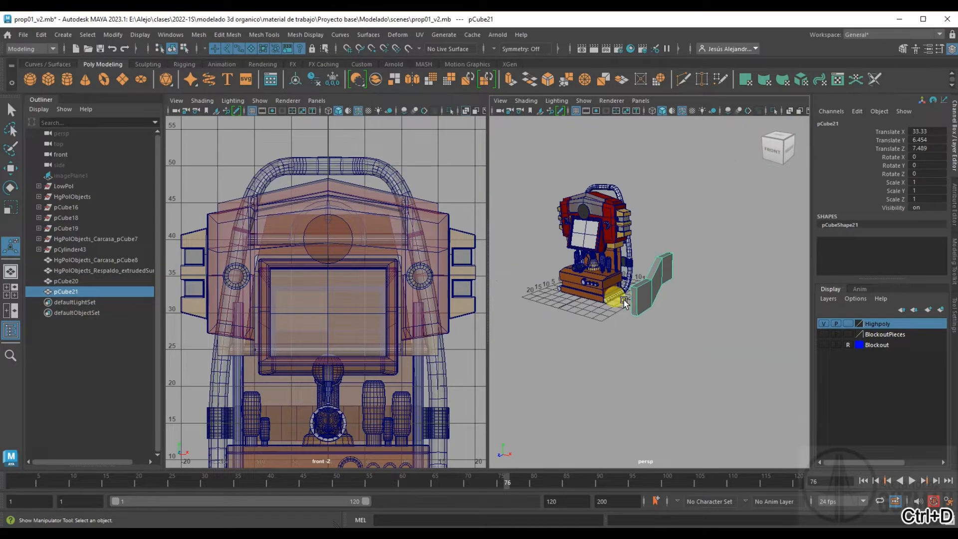
{"action": "key", "text": "w"}
{"action": "left_click_drag", "start_coordinate": [682, 306], "coordinate": [706, 321]}
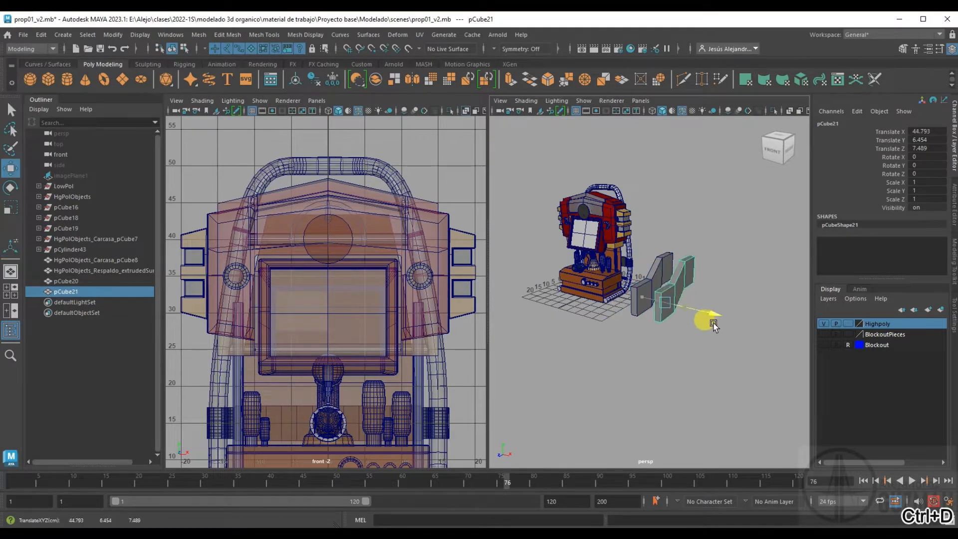
{"action": "scroll", "coordinate": [701, 344], "scroll_direction": "up", "scroll_amount": 5}
{"action": "left_click_drag", "start_coordinate": [699, 358], "coordinate": [641, 342], "text": "alt"}
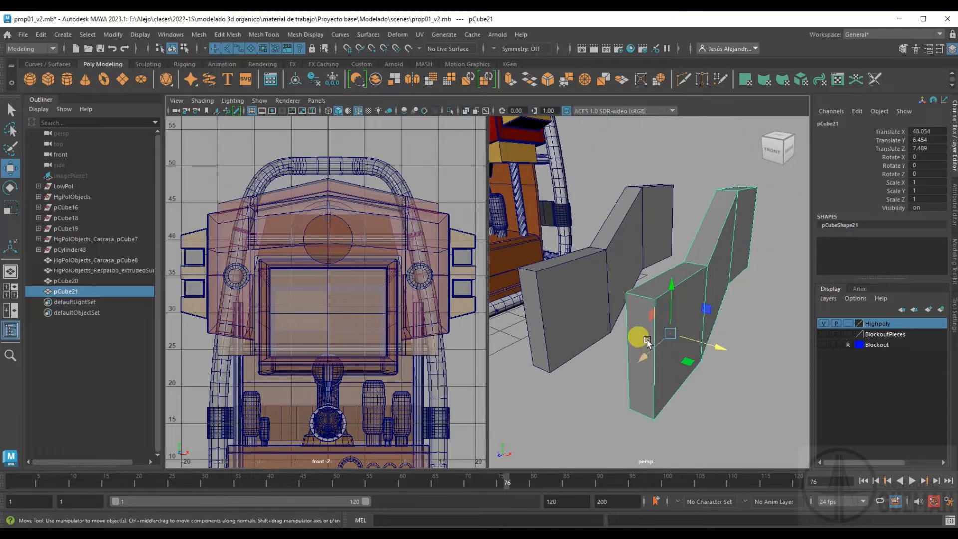
- Insert support edge loops close to the original bent block's long edges and its front end with the Insert Edge Loop tool
{"action": "key", "text": "space"}
{"action": "left_click_drag", "start_coordinate": [524, 317], "coordinate": [515, 297], "text": "alt"}
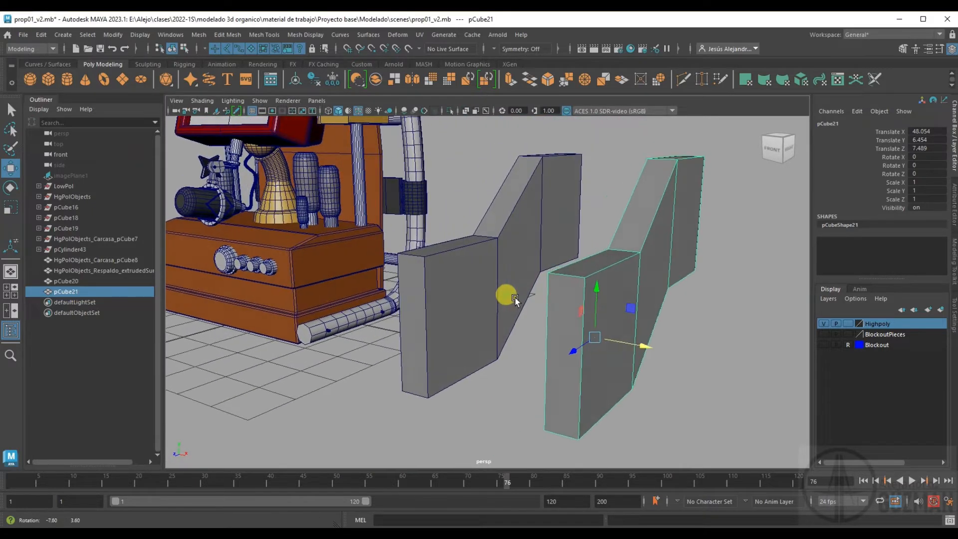
{"action": "left_click", "coordinate": [467, 248]}
{"action": "left_click", "coordinate": [265, 37]}
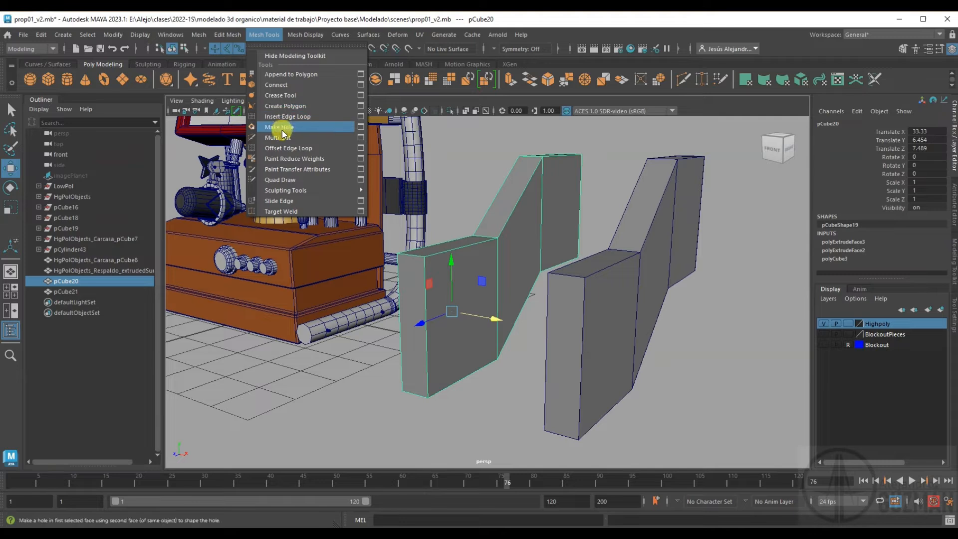
{"action": "left_click", "coordinate": [287, 117]}
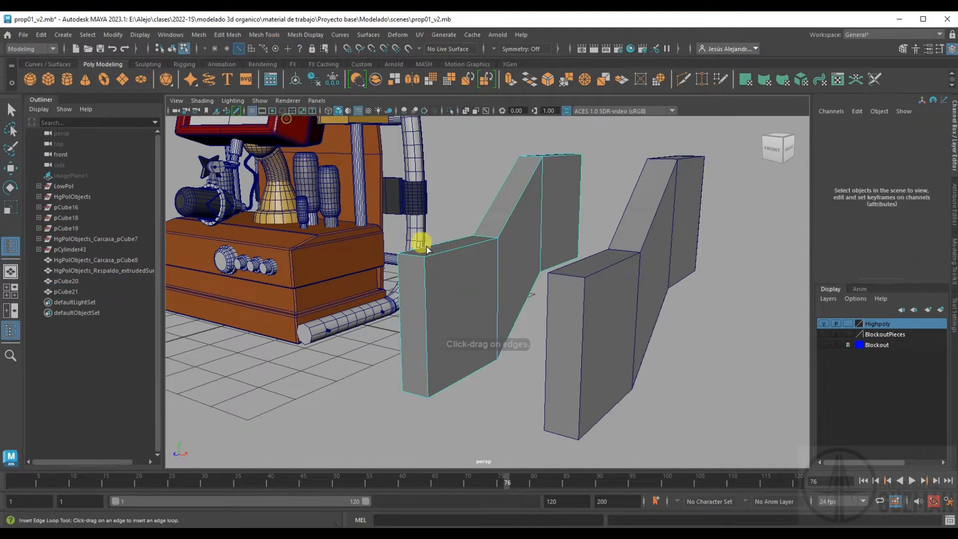
{"action": "left_click_drag", "start_coordinate": [430, 255], "coordinate": [420, 257]}
{"action": "left_click_drag", "start_coordinate": [420, 258], "coordinate": [463, 286], "text": "alt"}
{"action": "left_click_drag", "start_coordinate": [547, 259], "coordinate": [475, 258], "text": "alt"}
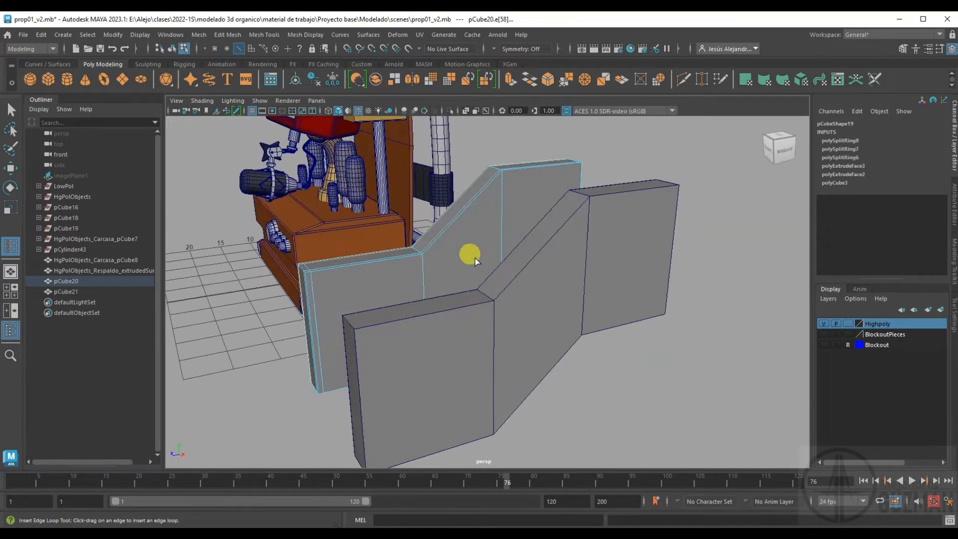
- Insert an edge loop on each side of the original block's lower and upper bends
{"action": "left_click", "coordinate": [421, 253]}
{"action": "left_click", "coordinate": [424, 250]}
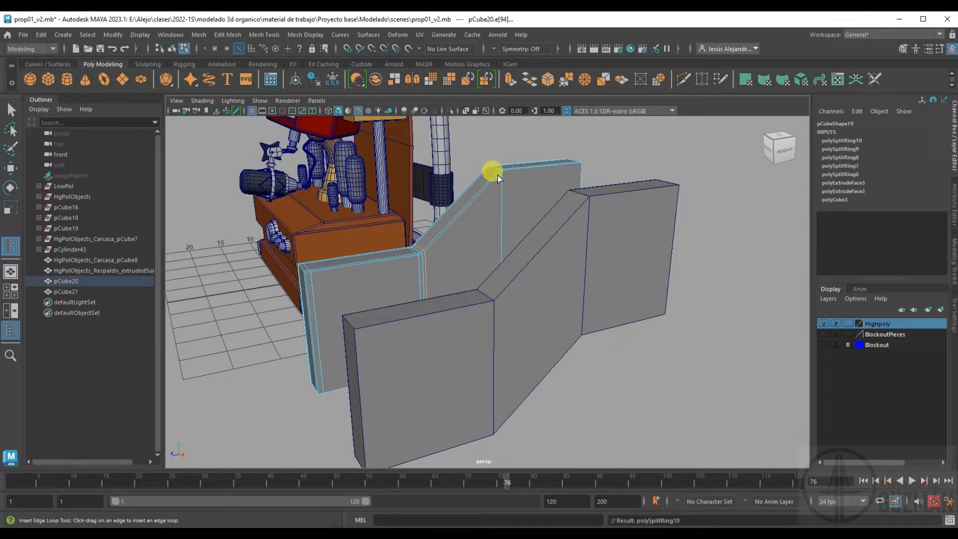
{"action": "left_click", "coordinate": [501, 175]}
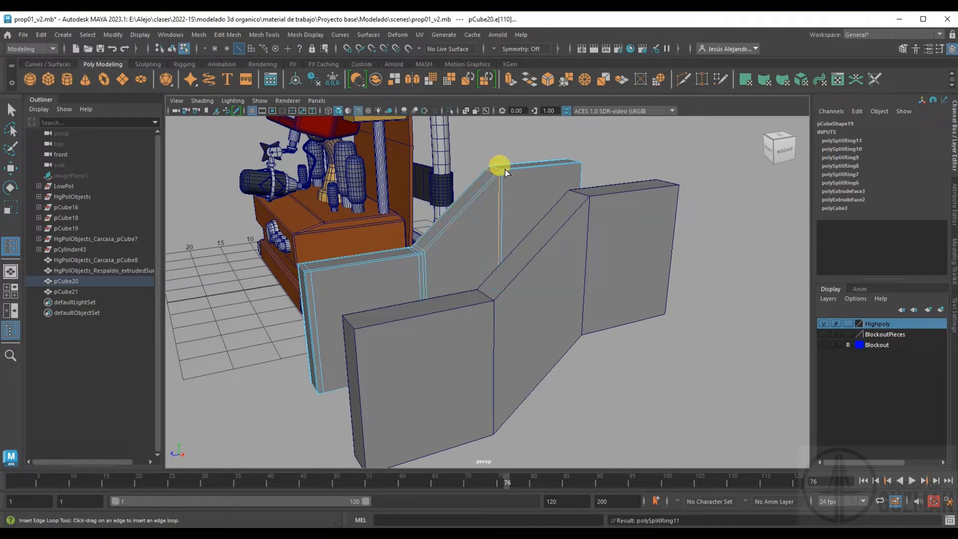
{"action": "left_click", "coordinate": [505, 169]}
- Insert the remaining support edge loops on the original block and return to whole-object selection
{"action": "left_click_drag", "start_coordinate": [523, 172], "coordinate": [533, 312], "text": "alt"}
{"action": "left_click", "coordinate": [535, 188]}
{"action": "middle_click_drag", "start_coordinate": [533, 312], "coordinate": [535, 314], "text": "alt"}
{"action": "left_click_drag", "start_coordinate": [486, 216], "coordinate": [486, 214]}
{"action": "left_click_drag", "start_coordinate": [486, 354], "coordinate": [577, 331]}
{"action": "left_click", "coordinate": [11, 109]}
{"action": "right_click_drag", "start_coordinate": [559, 221], "coordinate": [586, 207]}
{"action": "left_click_drag", "start_coordinate": [562, 220], "coordinate": [525, 275], "text": "alt"}
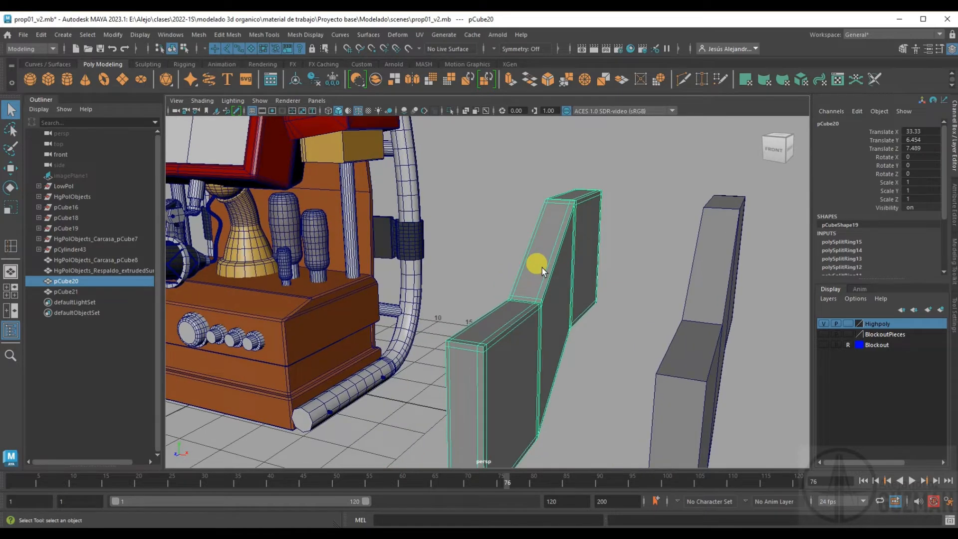
- Apply Smooth to the looped block with 3 divisions and examine its corners and bends beside the duplicate
{"action": "left_click", "coordinate": [199, 35]}
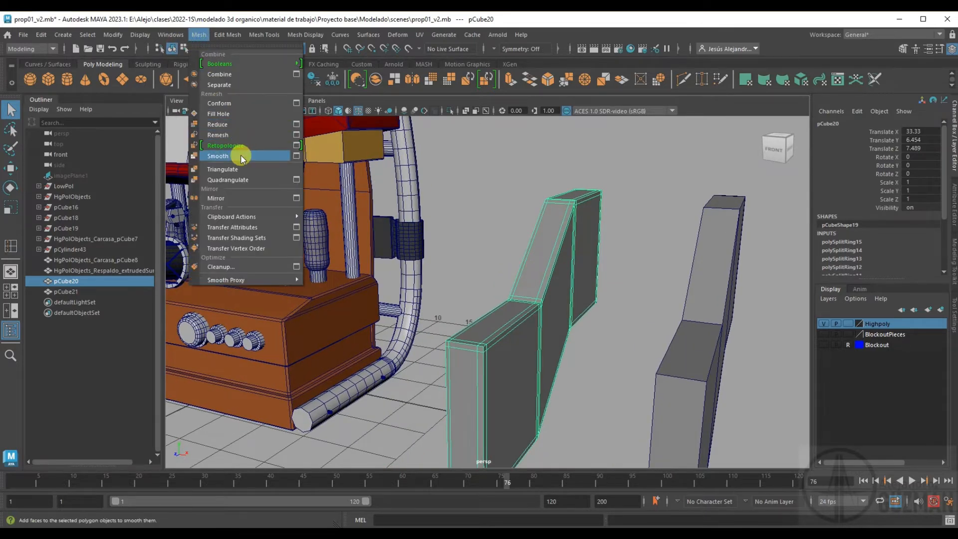
{"action": "left_click", "coordinate": [240, 156]}
{"action": "left_click_drag", "start_coordinate": [493, 239], "coordinate": [609, 300], "text": "alt"}
{"action": "left_click", "coordinate": [607, 182]}
{"action": "left_click", "coordinate": [552, 314]}
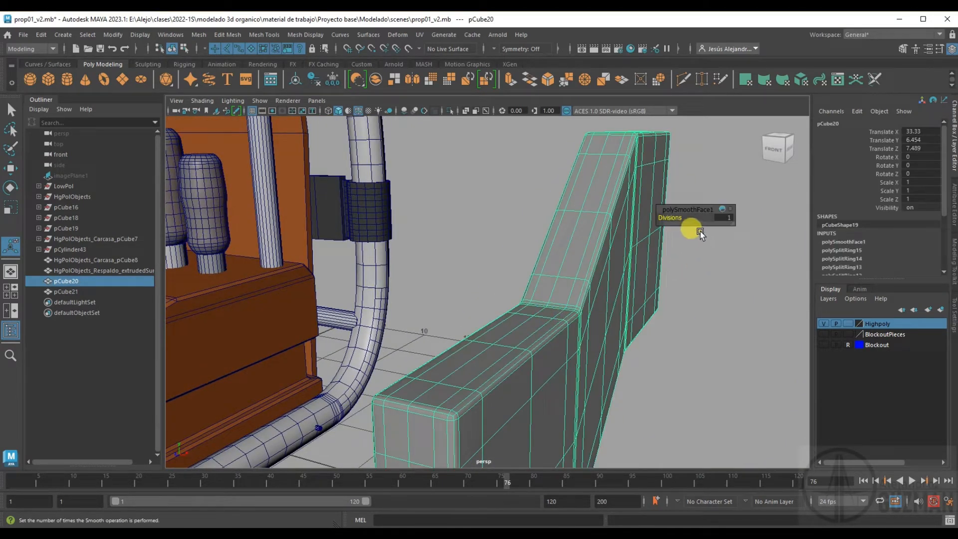
{"action": "left_click_drag", "start_coordinate": [673, 218], "coordinate": [690, 217]}
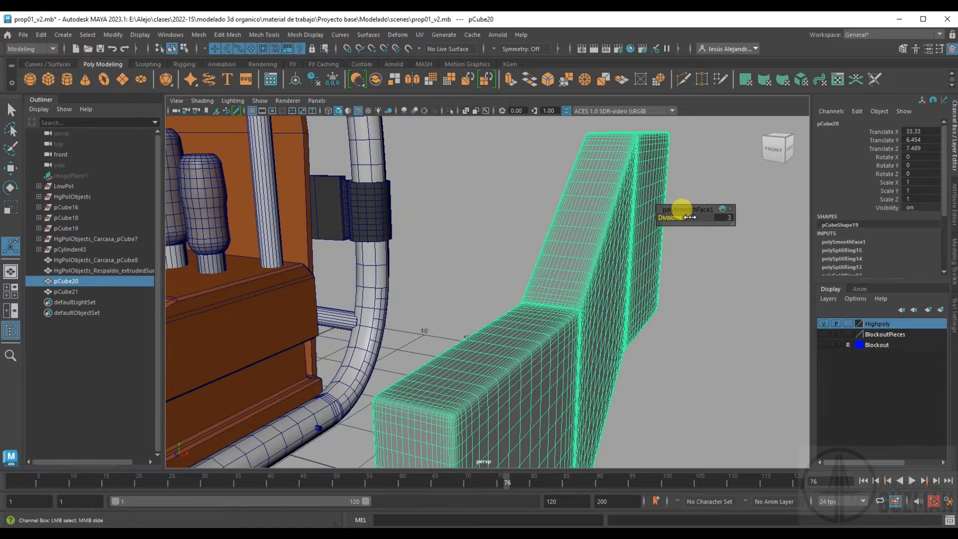
{"action": "left_click_drag", "start_coordinate": [629, 261], "coordinate": [573, 261], "text": "alt"}
{"action": "left_click_drag", "start_coordinate": [575, 271], "coordinate": [617, 158], "text": "alt"}
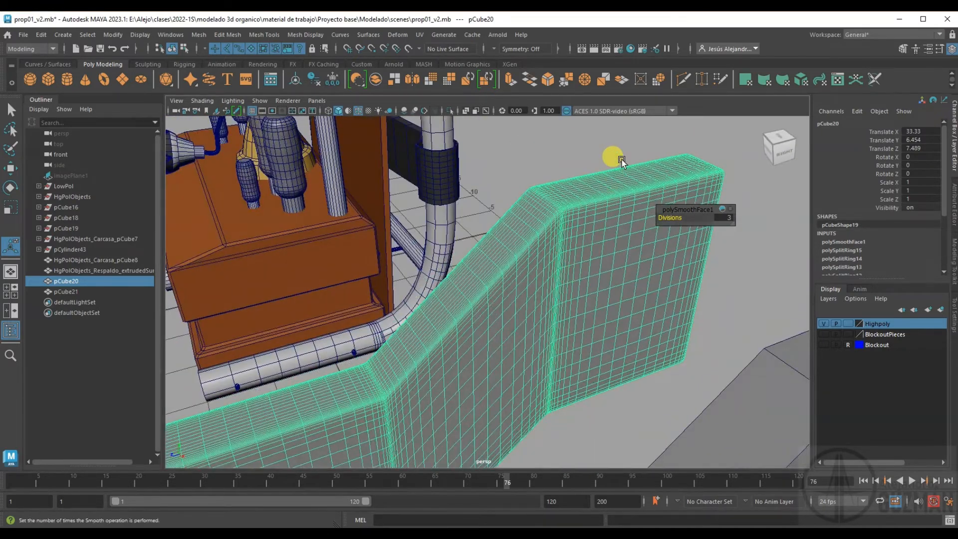
{"action": "left_click", "coordinate": [618, 158]}
{"action": "left_click_drag", "start_coordinate": [583, 232], "coordinate": [573, 214], "text": "alt"}
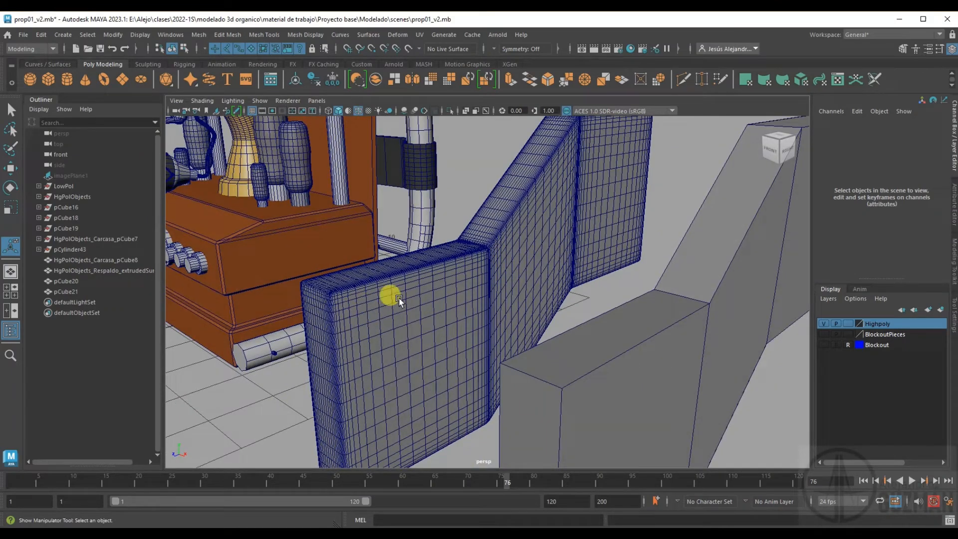
{"action": "left_click_drag", "start_coordinate": [469, 343], "coordinate": [415, 304], "text": "alt"}
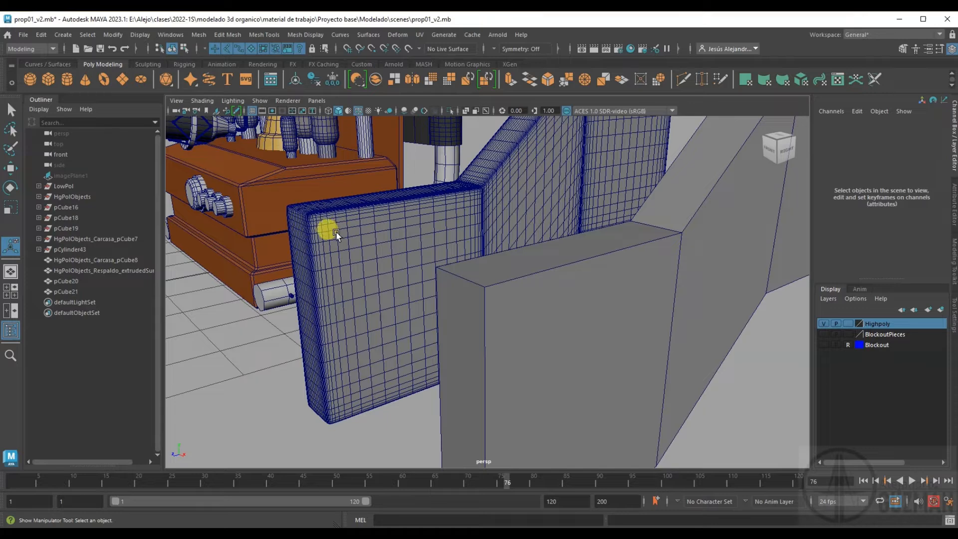
- Set the looped block's Smooth divisions to 2 and look over its edges
{"action": "left_click", "coordinate": [570, 217]}
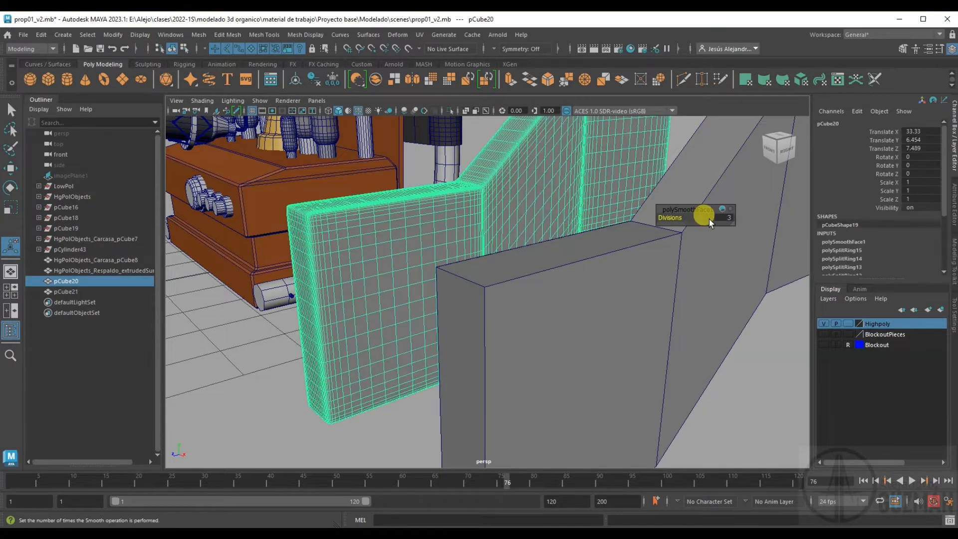
{"action": "left_click_drag", "start_coordinate": [728, 218], "coordinate": [676, 217]}
{"action": "left_click_drag", "start_coordinate": [486, 210], "coordinate": [505, 220], "text": "alt"}
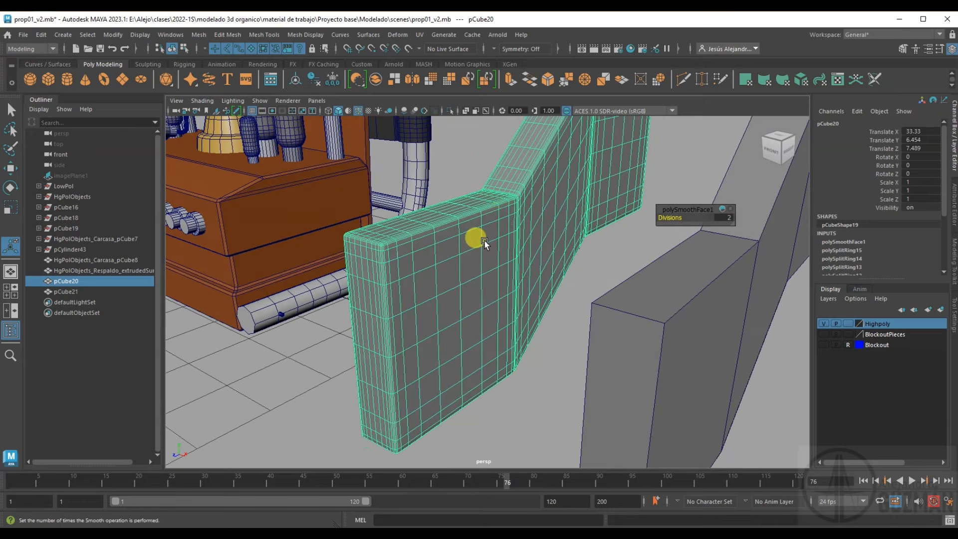
{"action": "left_click", "coordinate": [577, 274]}
{"action": "left_click", "coordinate": [477, 288]}
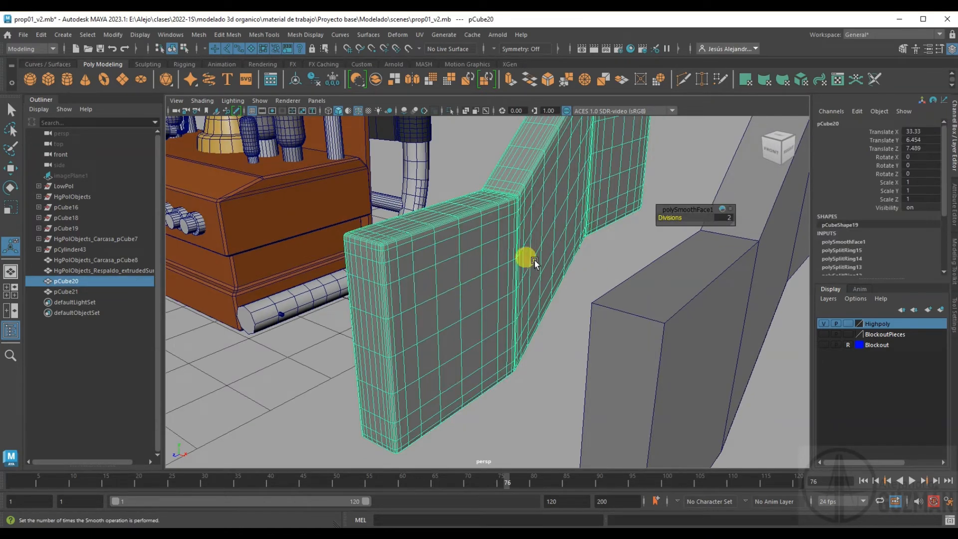
- Set the divisions of the looped block's polySmoothFace1 node to 0
{"action": "scroll", "coordinate": [851, 250], "scroll_direction": "down", "scroll_amount": 5}
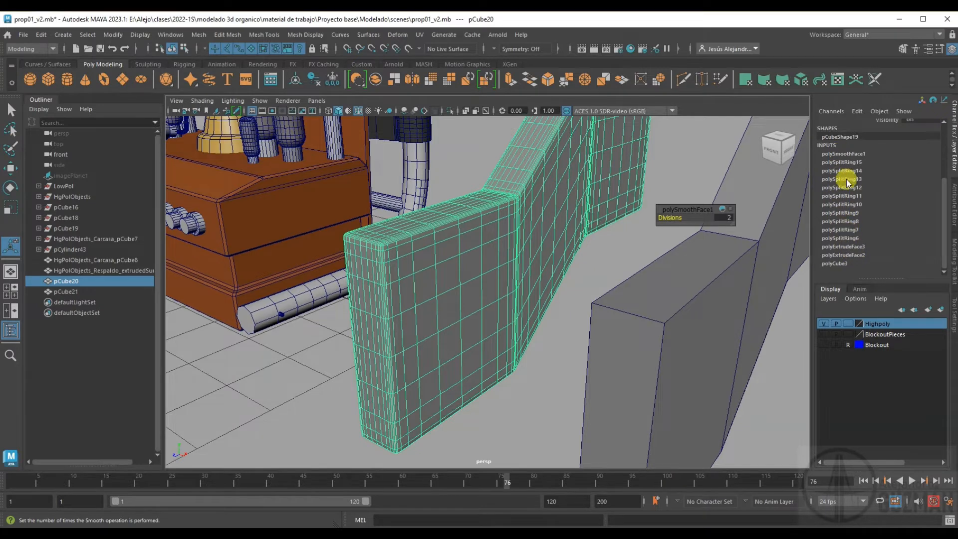
{"action": "left_click", "coordinate": [843, 162]}
{"action": "left_click", "coordinate": [843, 154]}
{"action": "left_click_drag", "start_coordinate": [728, 219], "coordinate": [539, 219]}
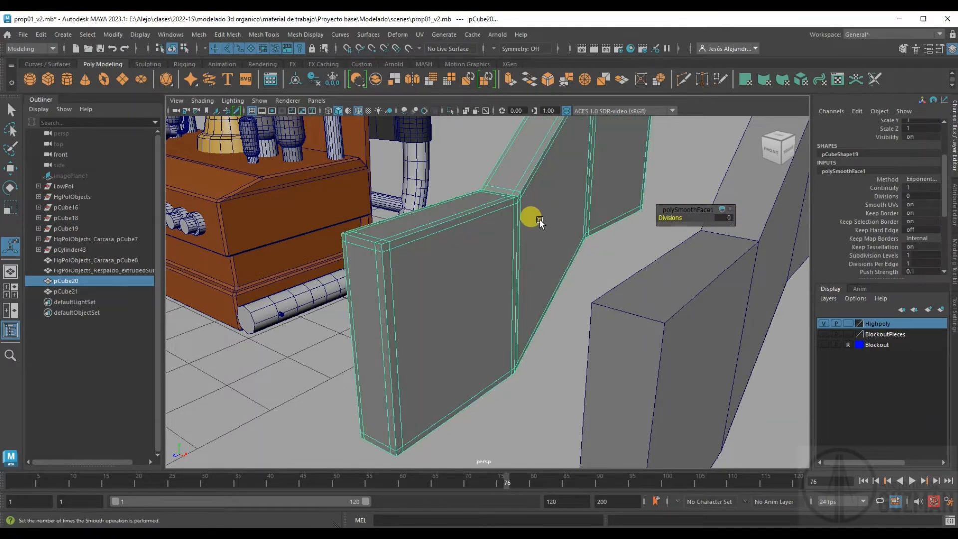
- Adjust the support edge loops at the block's front end and along its upper long edge with the Move tool
{"action": "left_click_drag", "start_coordinate": [377, 242], "coordinate": [378, 254], "text": "alt"}
{"action": "right_click_drag", "start_coordinate": [413, 282], "coordinate": [414, 251]}
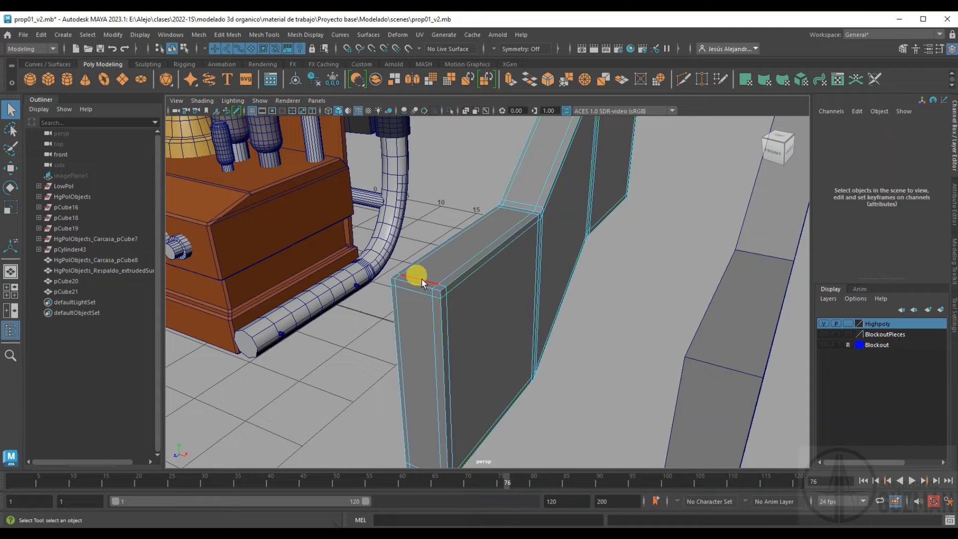
{"action": "left_click", "coordinate": [421, 280]}
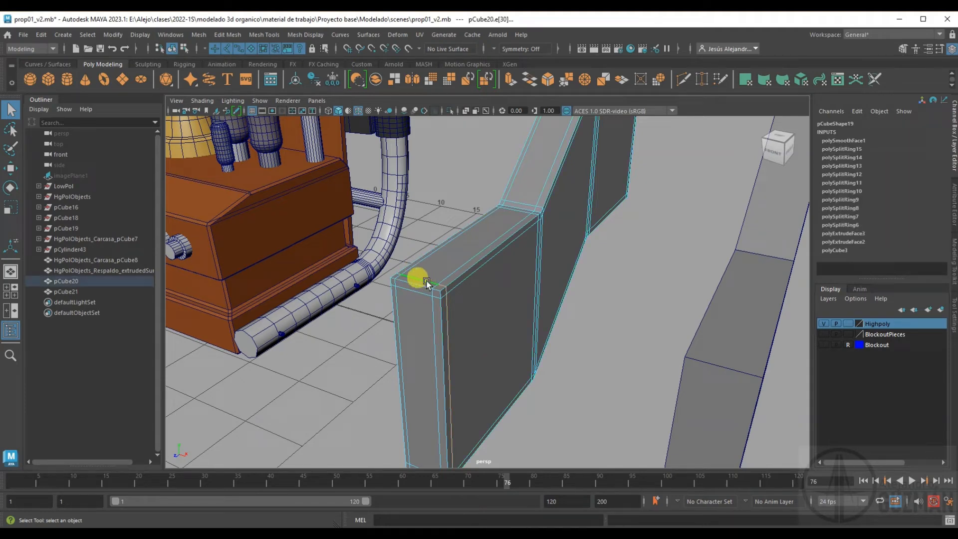
{"action": "key", "text": "w"}
{"action": "left_click_drag", "start_coordinate": [399, 406], "coordinate": [396, 408]}
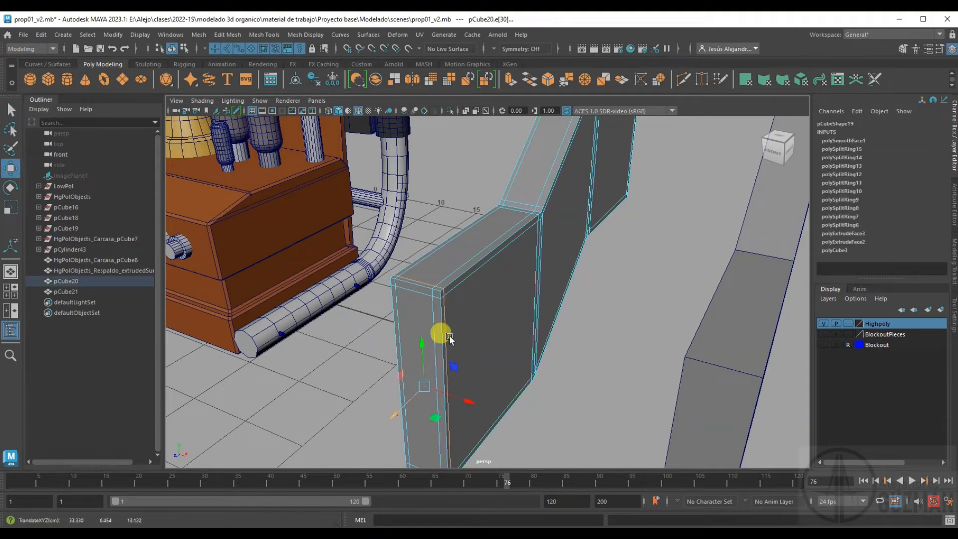
{"action": "left_click", "coordinate": [458, 269]}
{"action": "left_click", "coordinate": [576, 244]}
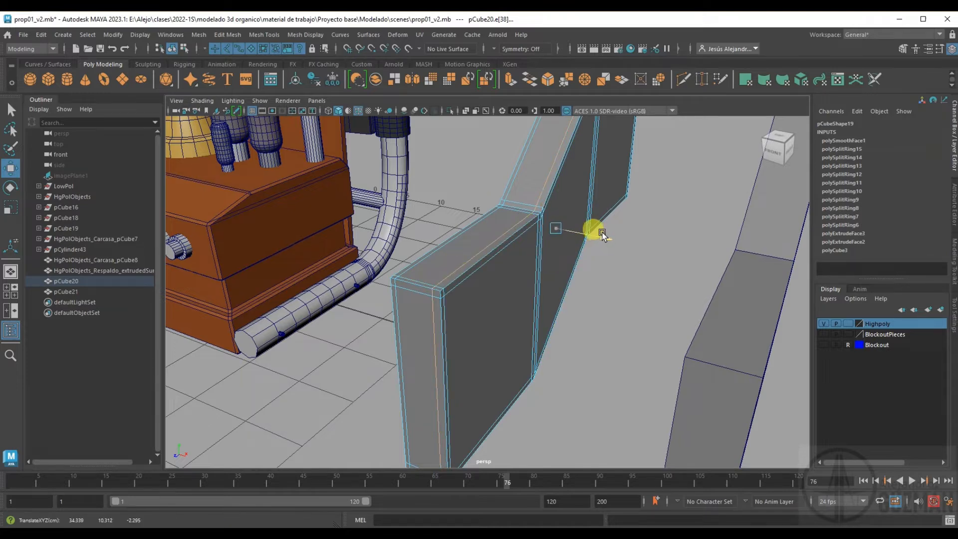
- Shift the vertical edge loop beside the block's lower bend slightly and return to whole-object selection
{"action": "left_click_drag", "start_coordinate": [481, 285], "coordinate": [425, 271], "text": "alt"}
{"action": "left_click", "coordinate": [429, 254]}
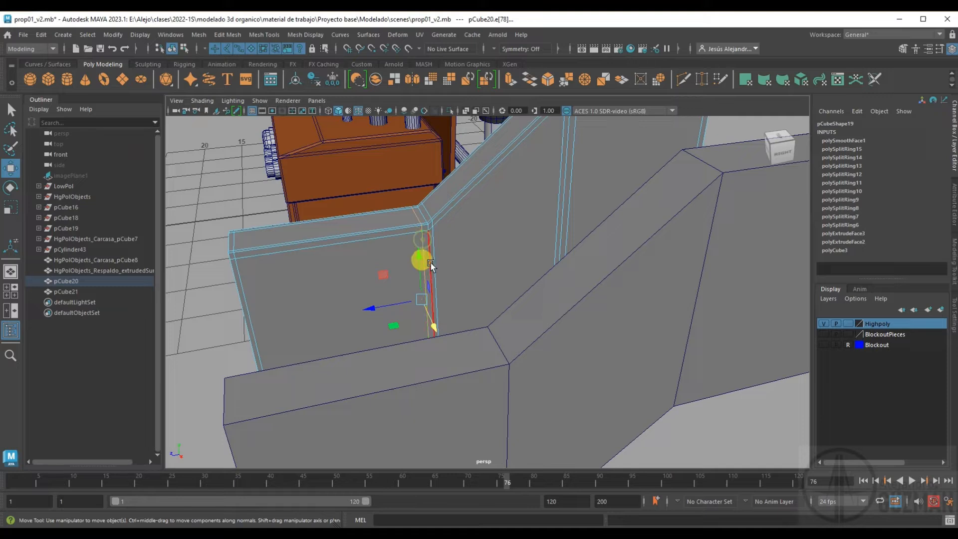
{"action": "left_click_drag", "start_coordinate": [371, 310], "coordinate": [376, 309]}
{"action": "right_click_drag", "start_coordinate": [456, 199], "coordinate": [468, 184]}
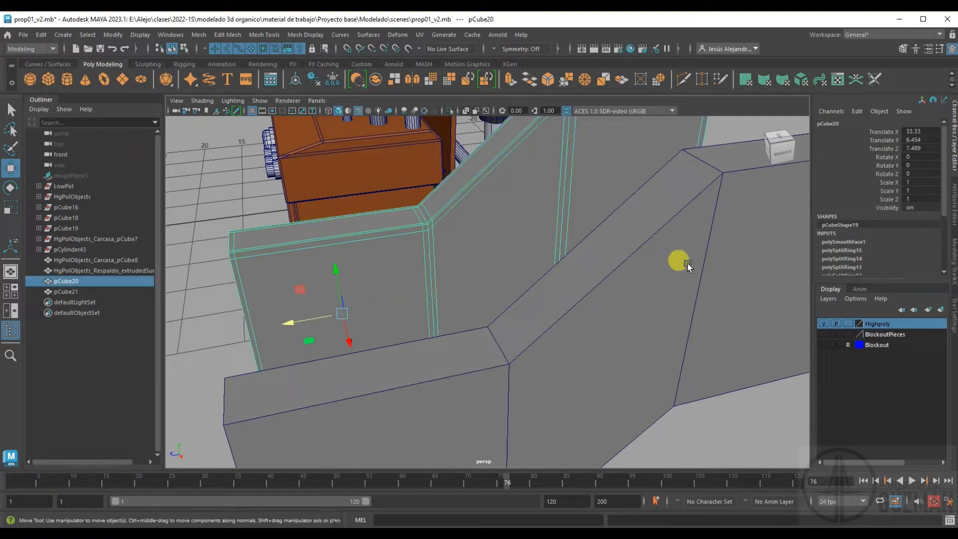
- Open the looped block's polySmoothFace1 settings and compare both blocks
{"action": "left_click", "coordinate": [848, 242]}
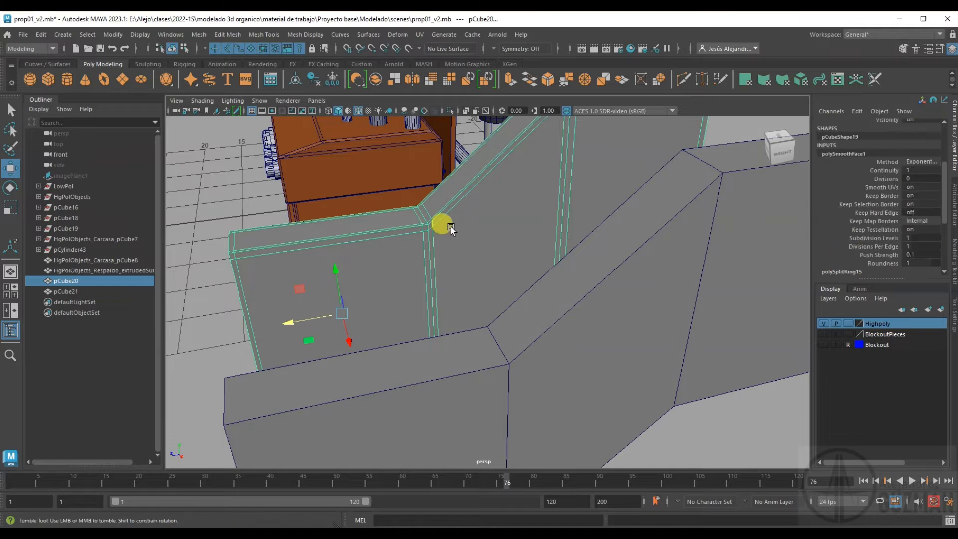
{"action": "left_click_drag", "start_coordinate": [449, 226], "coordinate": [513, 222], "text": "alt"}
{"action": "scroll", "coordinate": [588, 297], "scroll_direction": "down", "scroll_amount": 2}
{"action": "left_click", "coordinate": [557, 257]}
{"action": "left_click_drag", "start_coordinate": [557, 258], "coordinate": [480, 226], "text": "alt"}
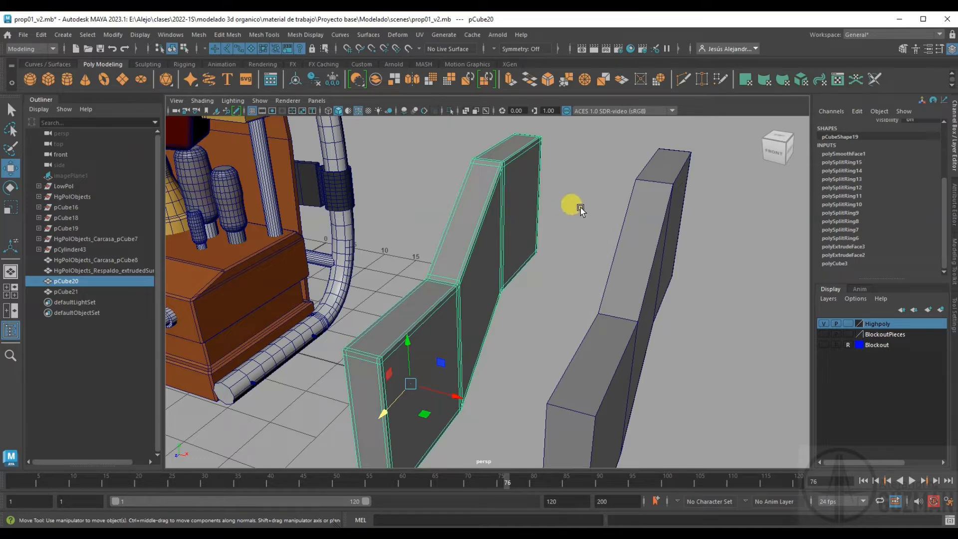
- Bevel the duplicate block with a fraction of 0.5 and 3 segments
{"action": "left_click", "coordinate": [639, 241]}
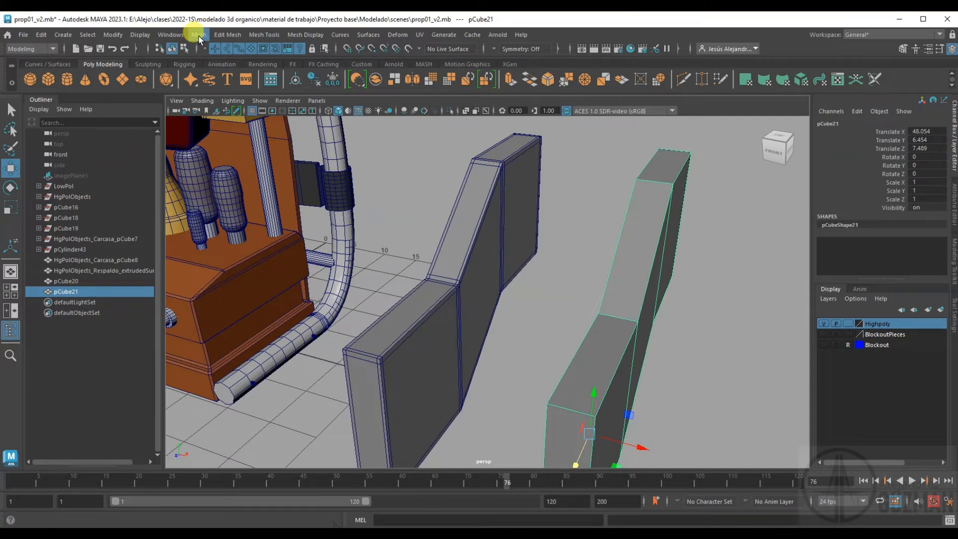
{"action": "left_click", "coordinate": [223, 35]}
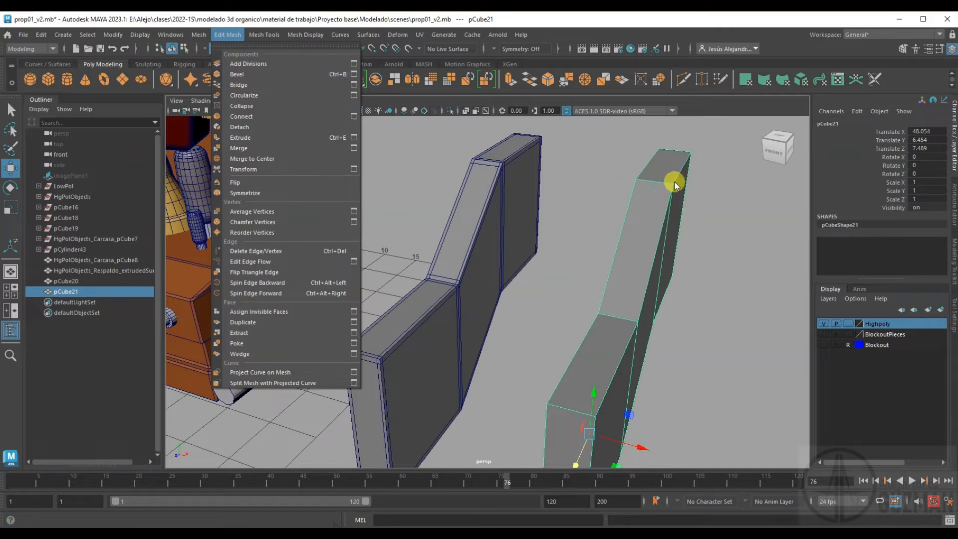
{"action": "left_click", "coordinate": [274, 74]}
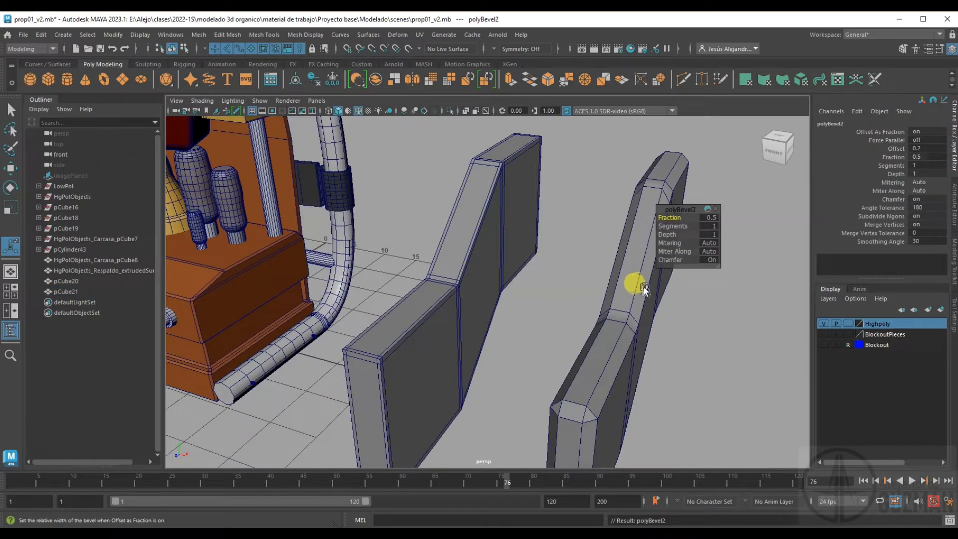
{"action": "left_click_drag", "start_coordinate": [635, 278], "coordinate": [592, 277], "text": "alt"}
{"action": "left_click_drag", "start_coordinate": [671, 218], "coordinate": [654, 229], "text": "alt"}
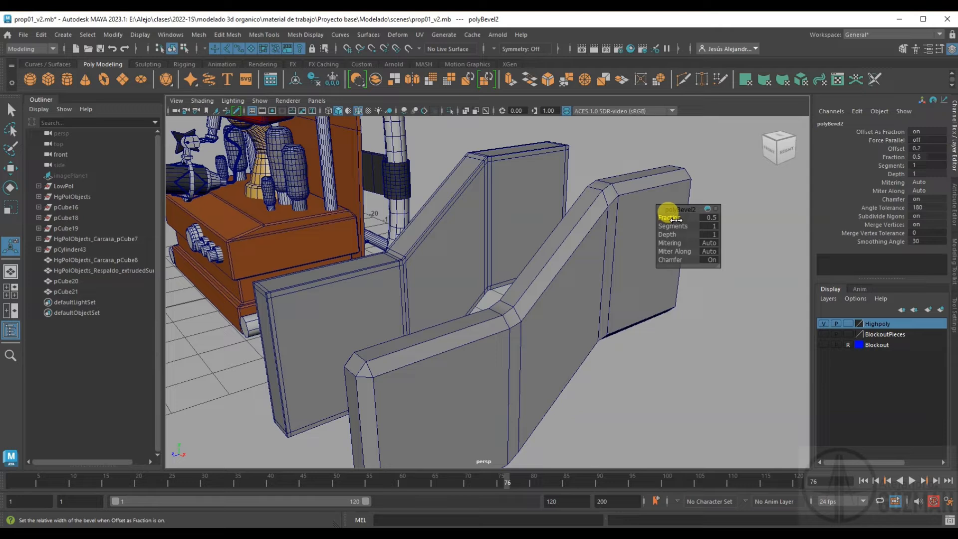
{"action": "left_click_drag", "start_coordinate": [681, 226], "coordinate": [692, 226]}
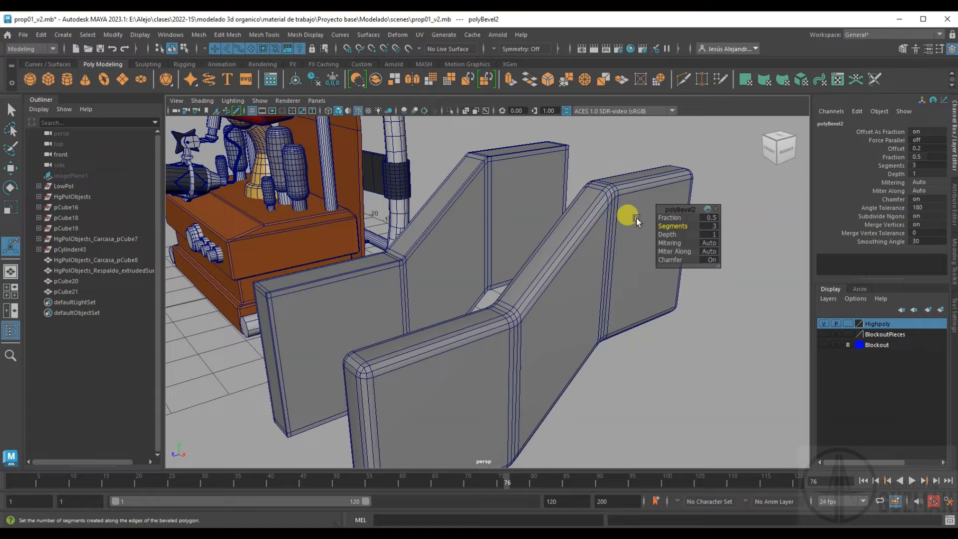
- Set the bevel's Fraction to 0.2 and Depth to 1, turn Chamfer off, and examine the duplicate's front corner
{"action": "left_click", "coordinate": [664, 218]}
{"action": "mouse_move", "coordinate": [664, 218]}
{"action": "left_mouse_down"}
{"action": "mouse_move", "coordinate": [651, 218]}
{"action": "mouse_move", "coordinate": [661, 219]}
{"action": "left_mouse_up"}
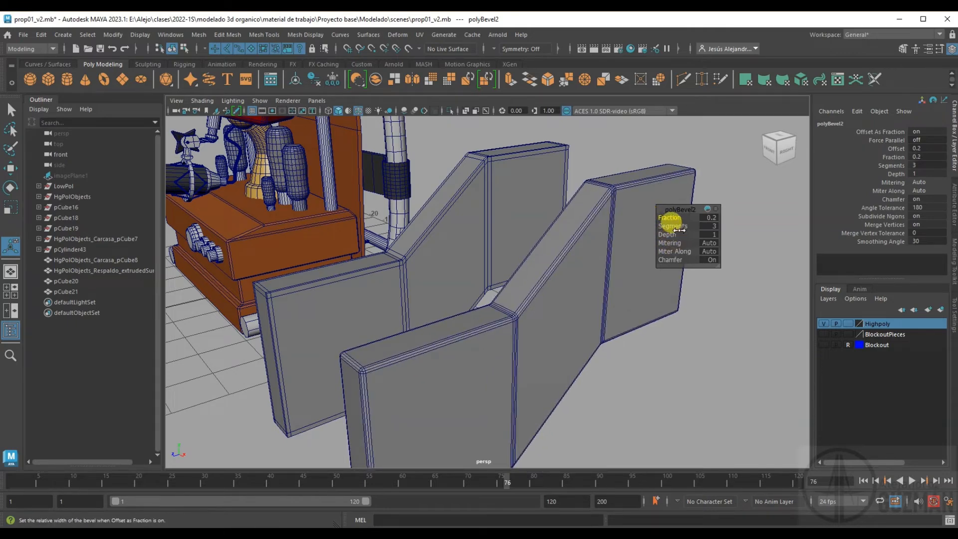
{"action": "left_click_drag", "start_coordinate": [682, 234], "coordinate": [792, 232]}
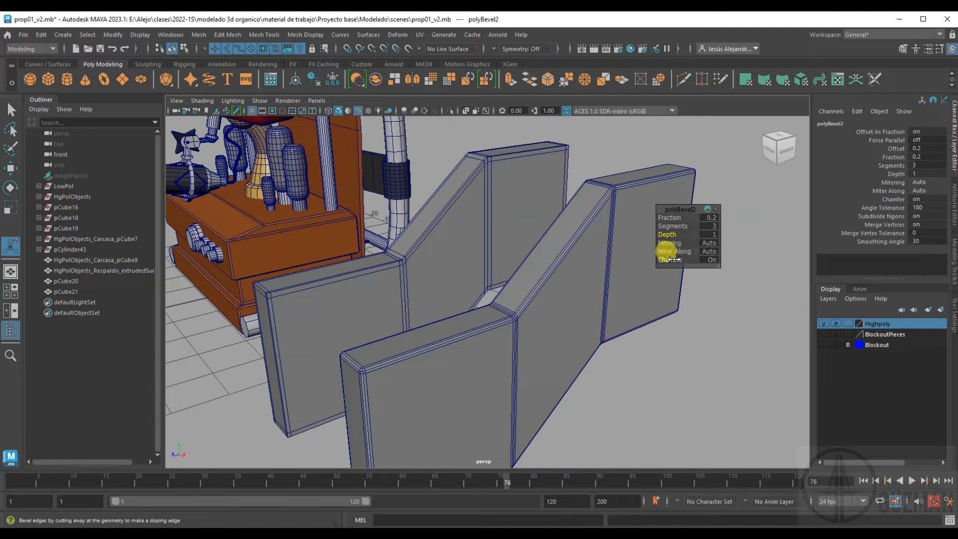
{"action": "left_click_drag", "start_coordinate": [671, 260], "coordinate": [631, 252]}
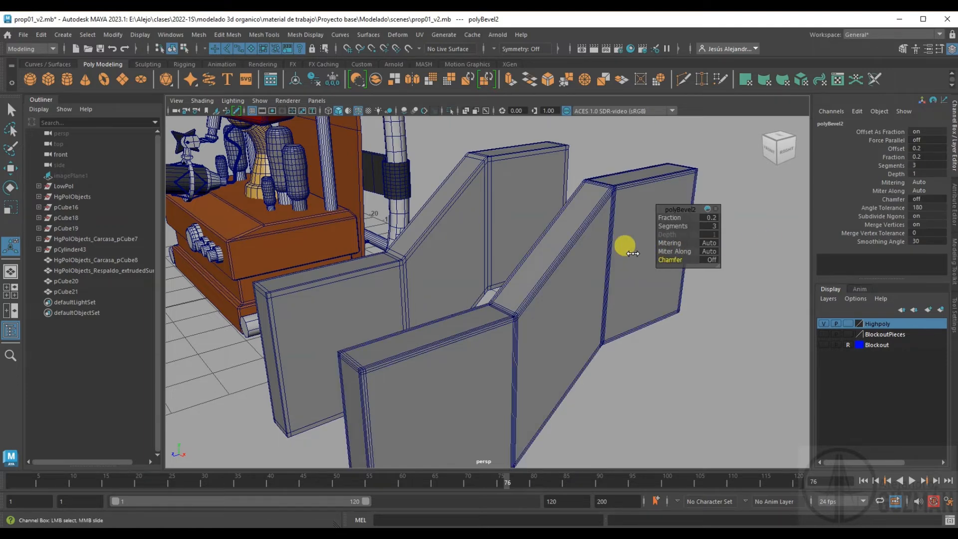
{"action": "left_click_drag", "start_coordinate": [474, 315], "coordinate": [503, 313], "text": "alt"}
{"action": "right_click_drag", "start_coordinate": [503, 314], "coordinate": [577, 371], "text": "alt"}
{"action": "left_click_drag", "start_coordinate": [540, 325], "coordinate": [457, 327], "text": "alt"}
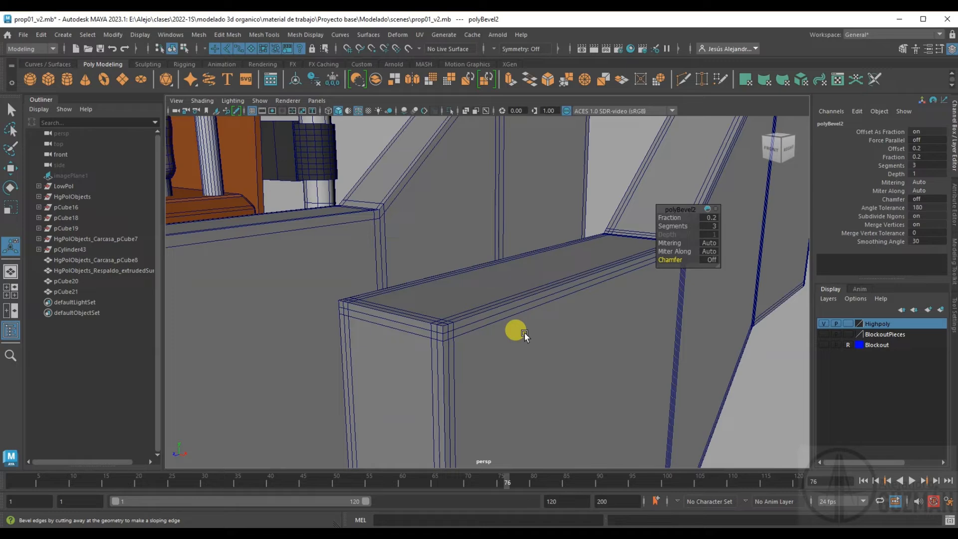
- Set the duplicate block's bevel to 1 segment and examine the support edges along its corners and bends
{"action": "left_click_drag", "start_coordinate": [668, 224], "coordinate": [662, 225]}
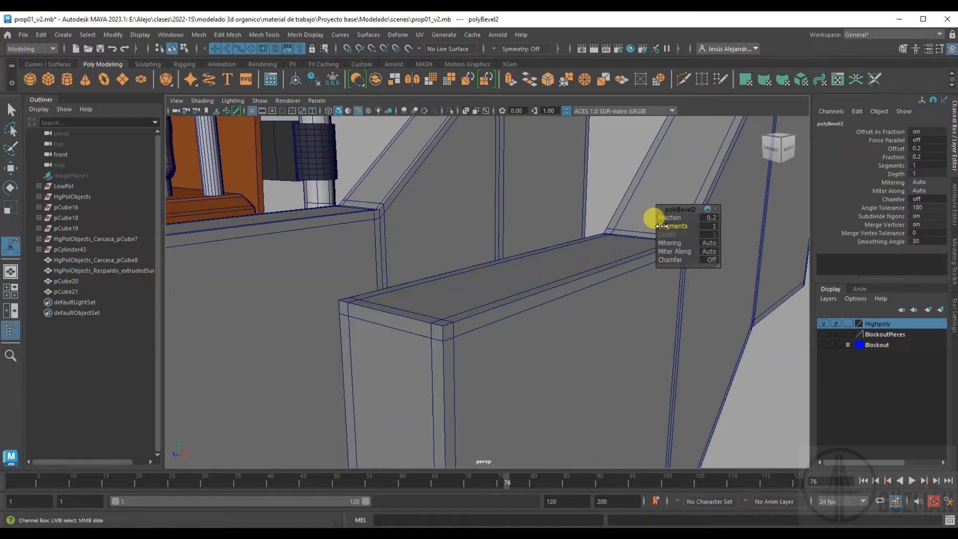
{"action": "left_click_drag", "start_coordinate": [498, 325], "coordinate": [402, 371], "text": "alt"}
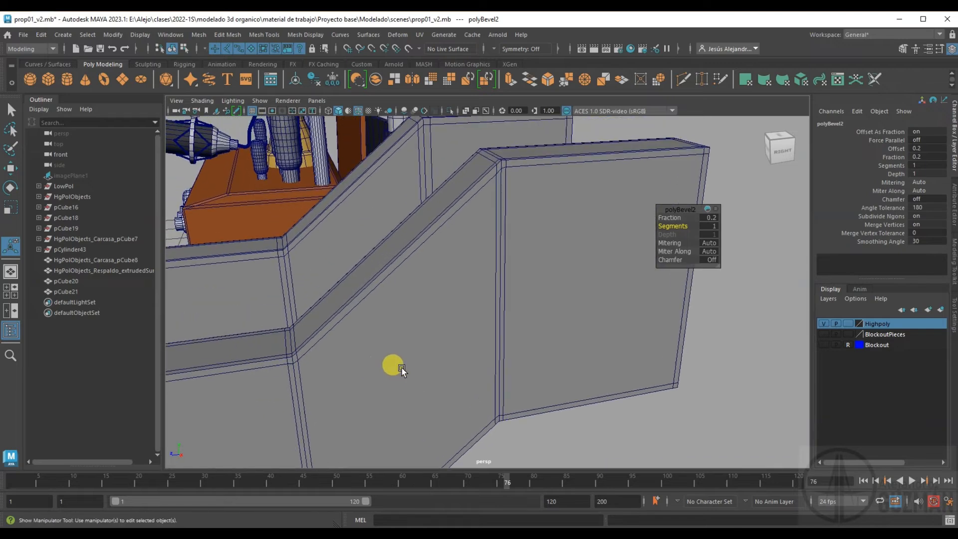
{"action": "middle_click_drag", "start_coordinate": [504, 211], "coordinate": [495, 227], "text": "alt"}
{"action": "left_click_drag", "start_coordinate": [502, 283], "coordinate": [484, 252], "text": "alt"}
{"action": "left_click_drag", "start_coordinate": [408, 318], "coordinate": [485, 319], "text": "alt"}
- Smooth the beveled duplicate block with 2 divisions and clear the selection
{"action": "left_click", "coordinate": [492, 322]}
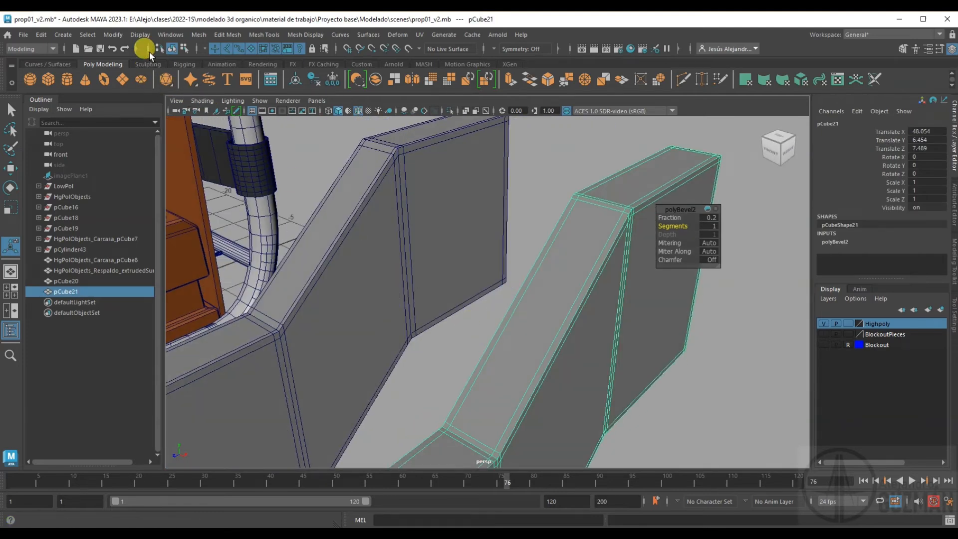
{"action": "left_click", "coordinate": [198, 34]}
{"action": "left_click", "coordinate": [219, 156]}
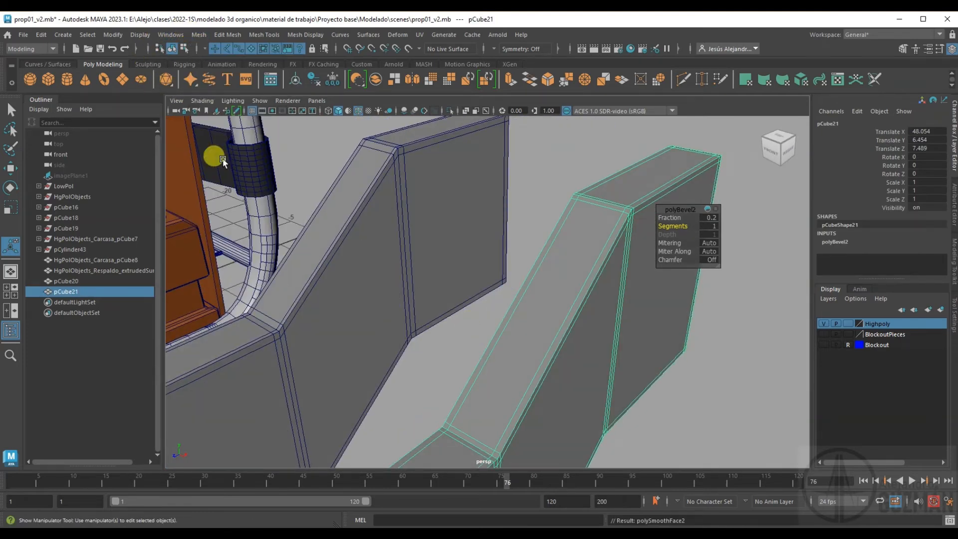
{"action": "left_click_drag", "start_coordinate": [519, 316], "coordinate": [426, 246], "text": "alt"}
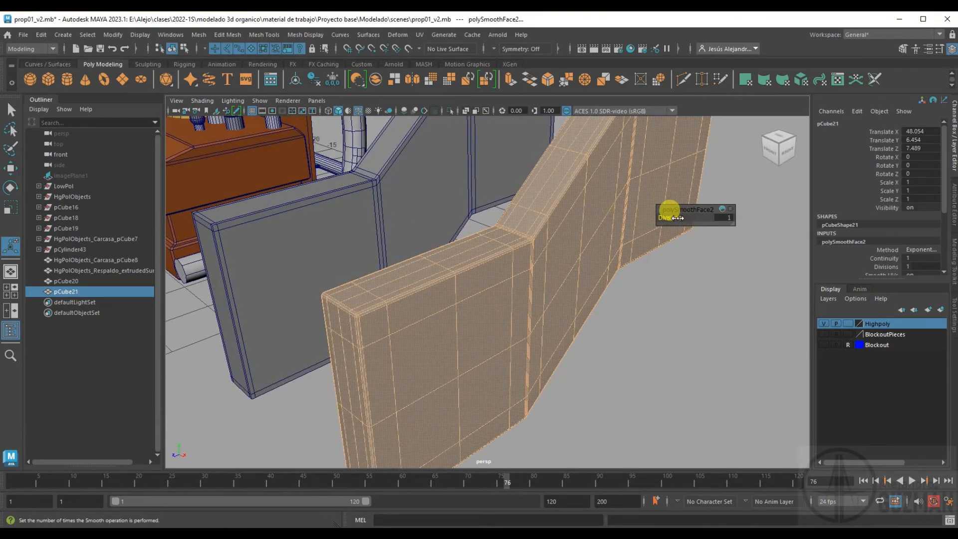
{"action": "left_click_drag", "start_coordinate": [678, 218], "coordinate": [682, 218]}
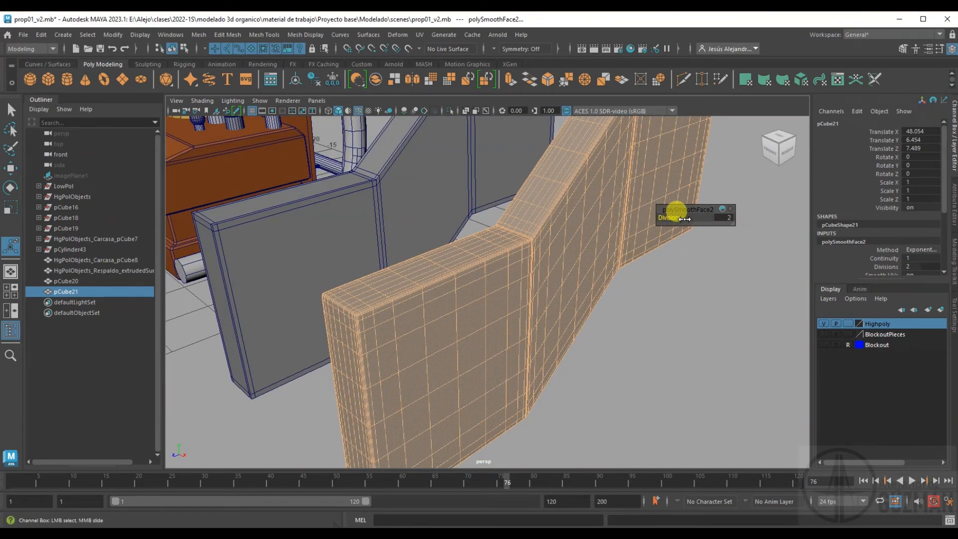
{"action": "left_click", "coordinate": [583, 349]}
- Apply a new Smooth with 2 divisions to the block with the inserted edge loops and deselect it
{"action": "right_click_drag", "start_coordinate": [429, 282], "coordinate": [463, 324], "text": "alt"}
{"action": "left_click_drag", "start_coordinate": [463, 324], "coordinate": [520, 352], "text": "alt"}
{"action": "right_click_drag", "start_coordinate": [531, 327], "coordinate": [455, 264], "text": "alt"}
{"action": "left_click_drag", "start_coordinate": [455, 264], "coordinate": [409, 268], "text": "alt"}
{"action": "left_click", "coordinate": [405, 264]}
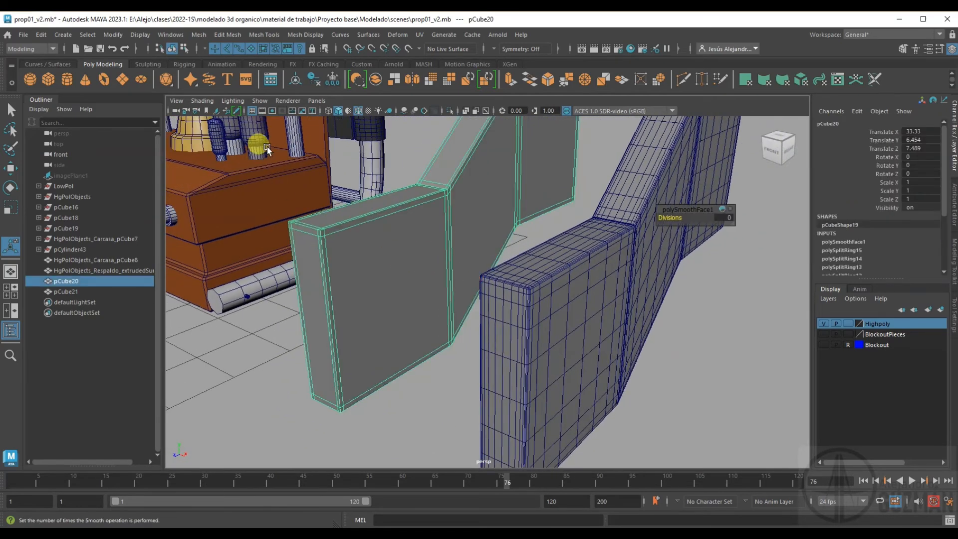
{"action": "left_click", "coordinate": [198, 34]}
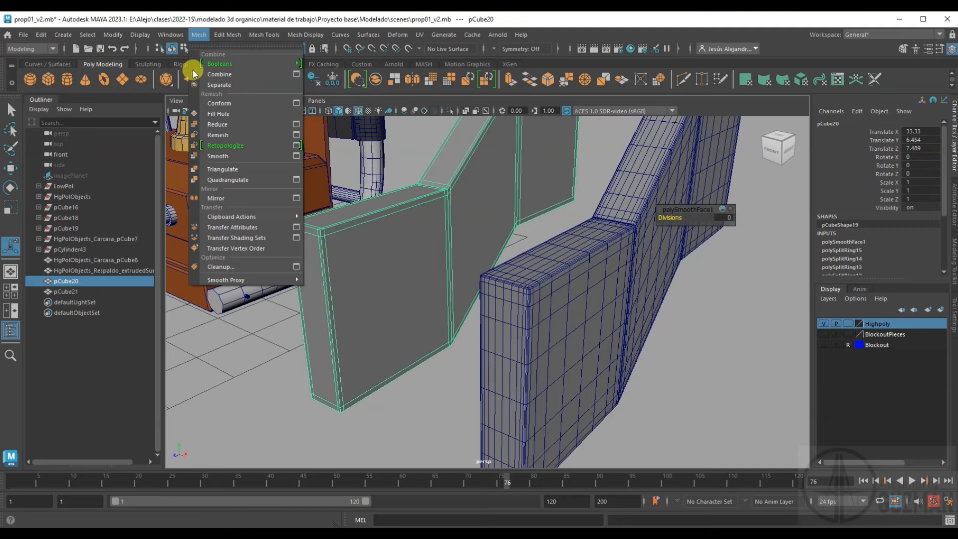
{"action": "left_click", "coordinate": [218, 156]}
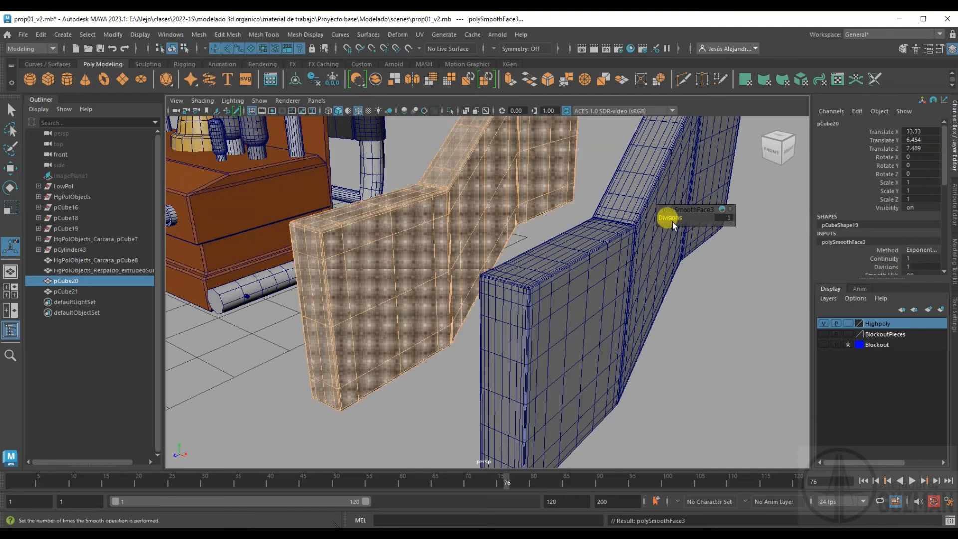
{"action": "left_click", "coordinate": [475, 348]}
- Compare the corners and bends of the two smoothed blocks, and view them alongside the machine model
{"action": "left_click_drag", "start_coordinate": [475, 348], "coordinate": [579, 314], "text": "alt"}
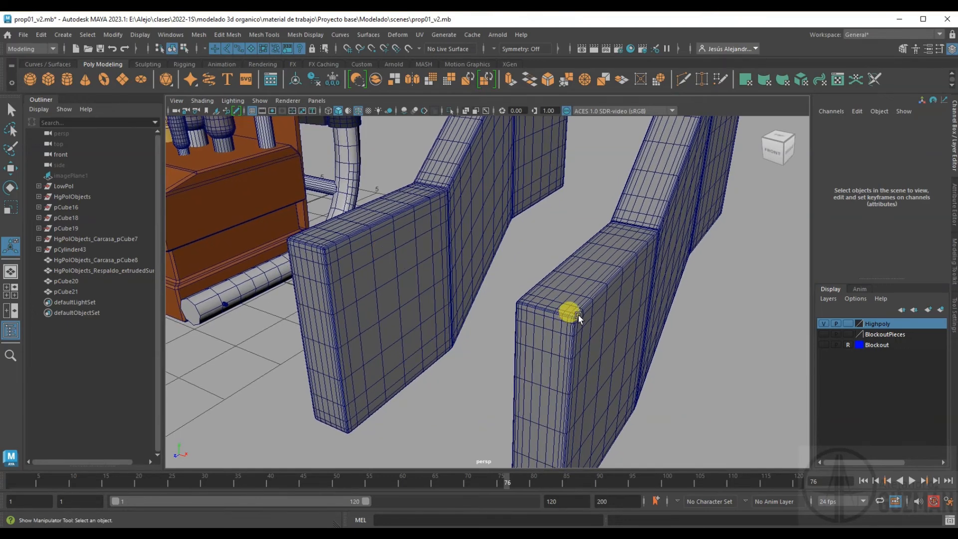
{"action": "left_click_drag", "start_coordinate": [417, 224], "coordinate": [425, 247], "text": "alt"}
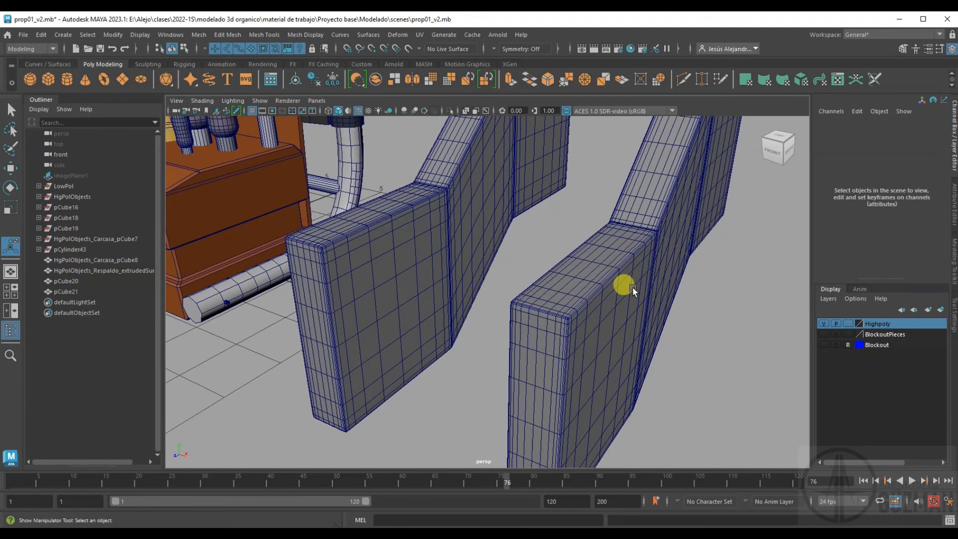
{"action": "left_click", "coordinate": [644, 259]}
{"action": "left_click", "coordinate": [396, 286]}
{"action": "left_click_drag", "start_coordinate": [424, 383], "coordinate": [367, 342], "text": "alt"}
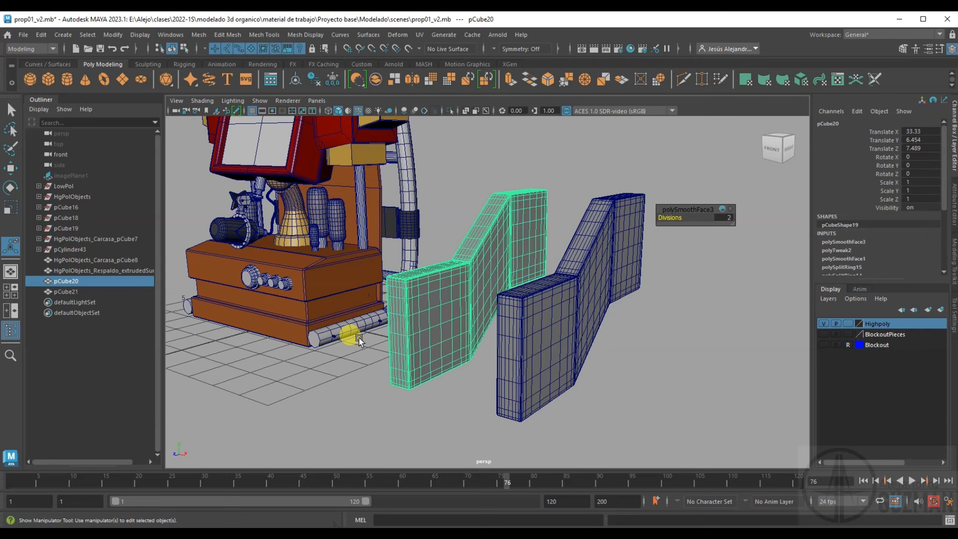
{"action": "middle_click_drag", "start_coordinate": [359, 337], "coordinate": [447, 379], "text": "alt"}
{"action": "left_click_drag", "start_coordinate": [343, 261], "coordinate": [319, 204], "text": "alt"}
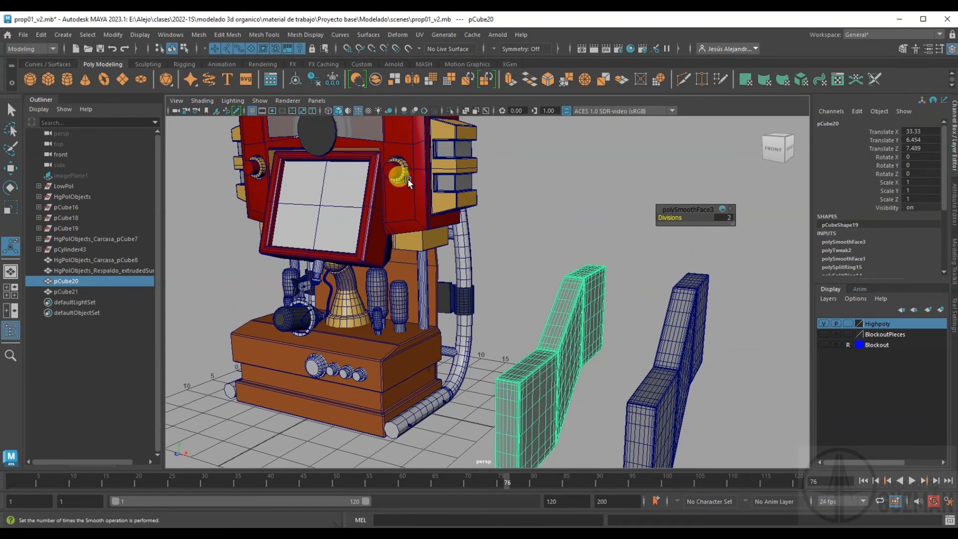